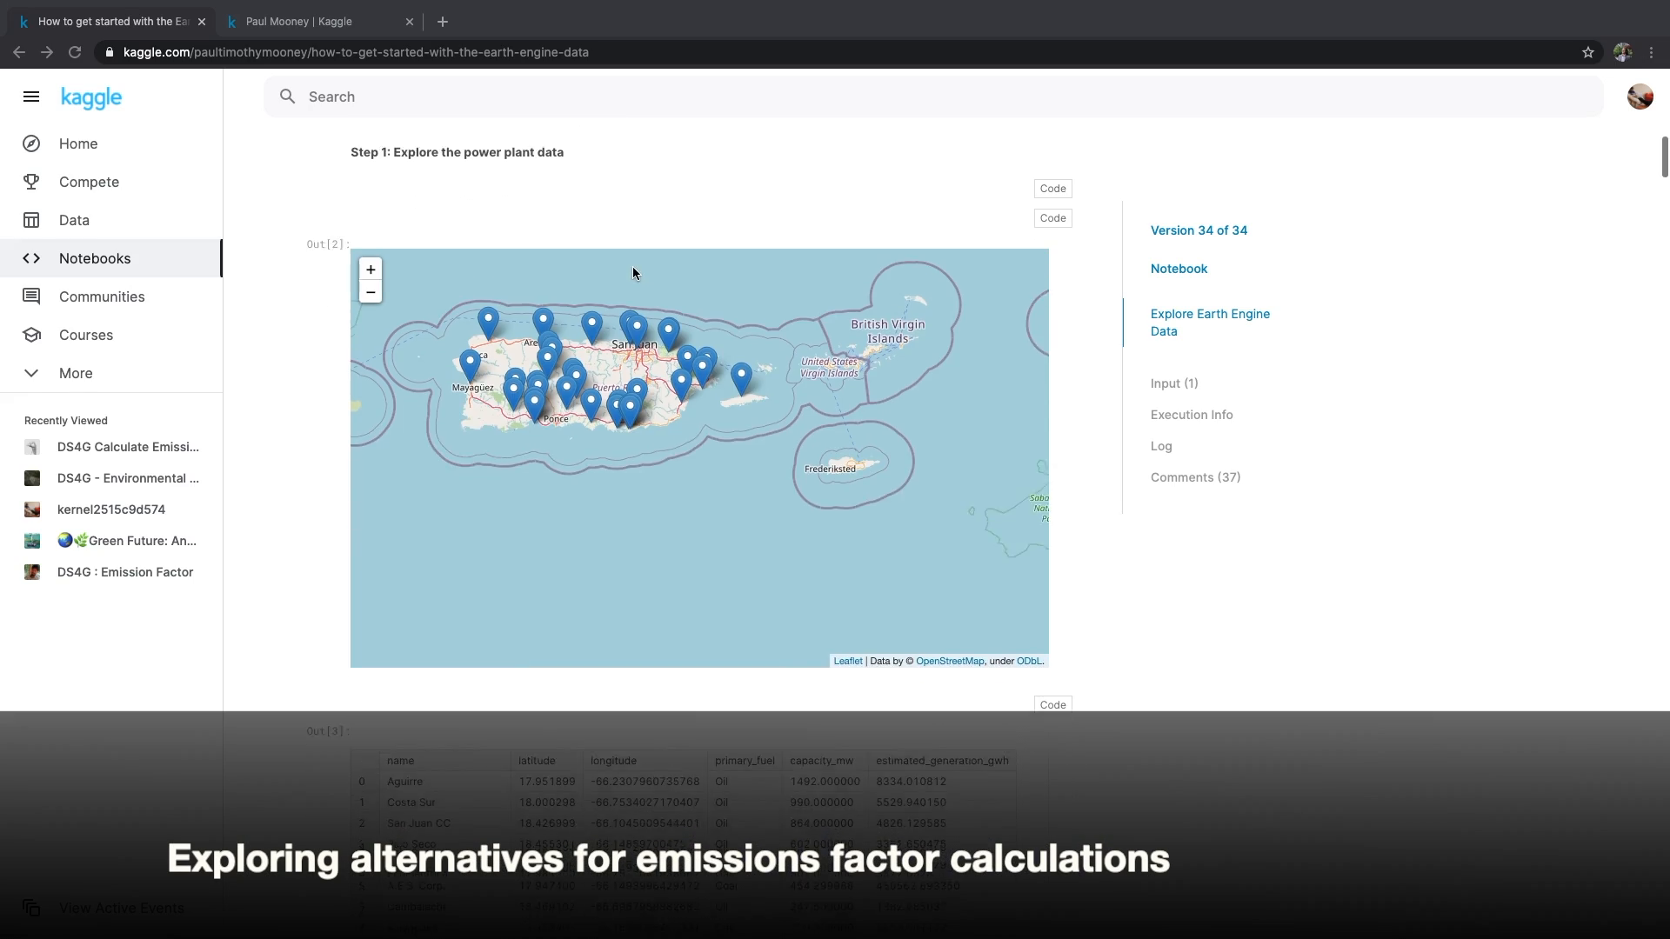
Step: Examine the notebook's power plant, nO2 emissions, weather data and Google Earth Engine API connection sections
scroll(633, 266, "down", 3)
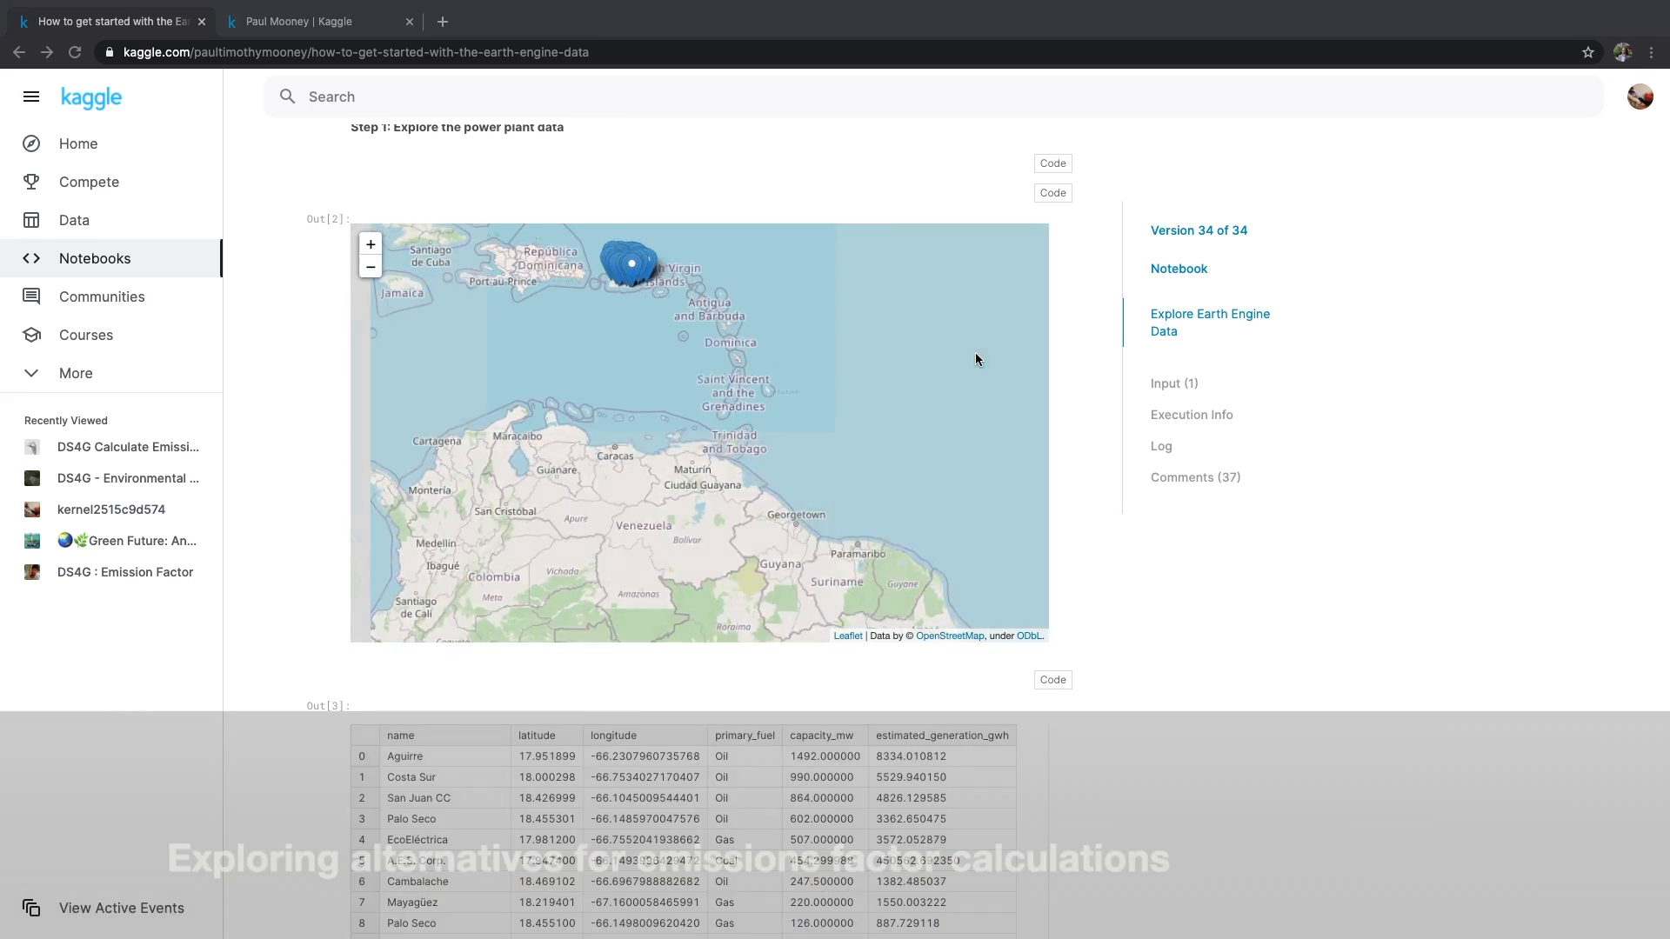
scroll(974, 352, "down", 2)
scroll(1110, 431, "down", 7)
scroll(1110, 431, "down", 7)
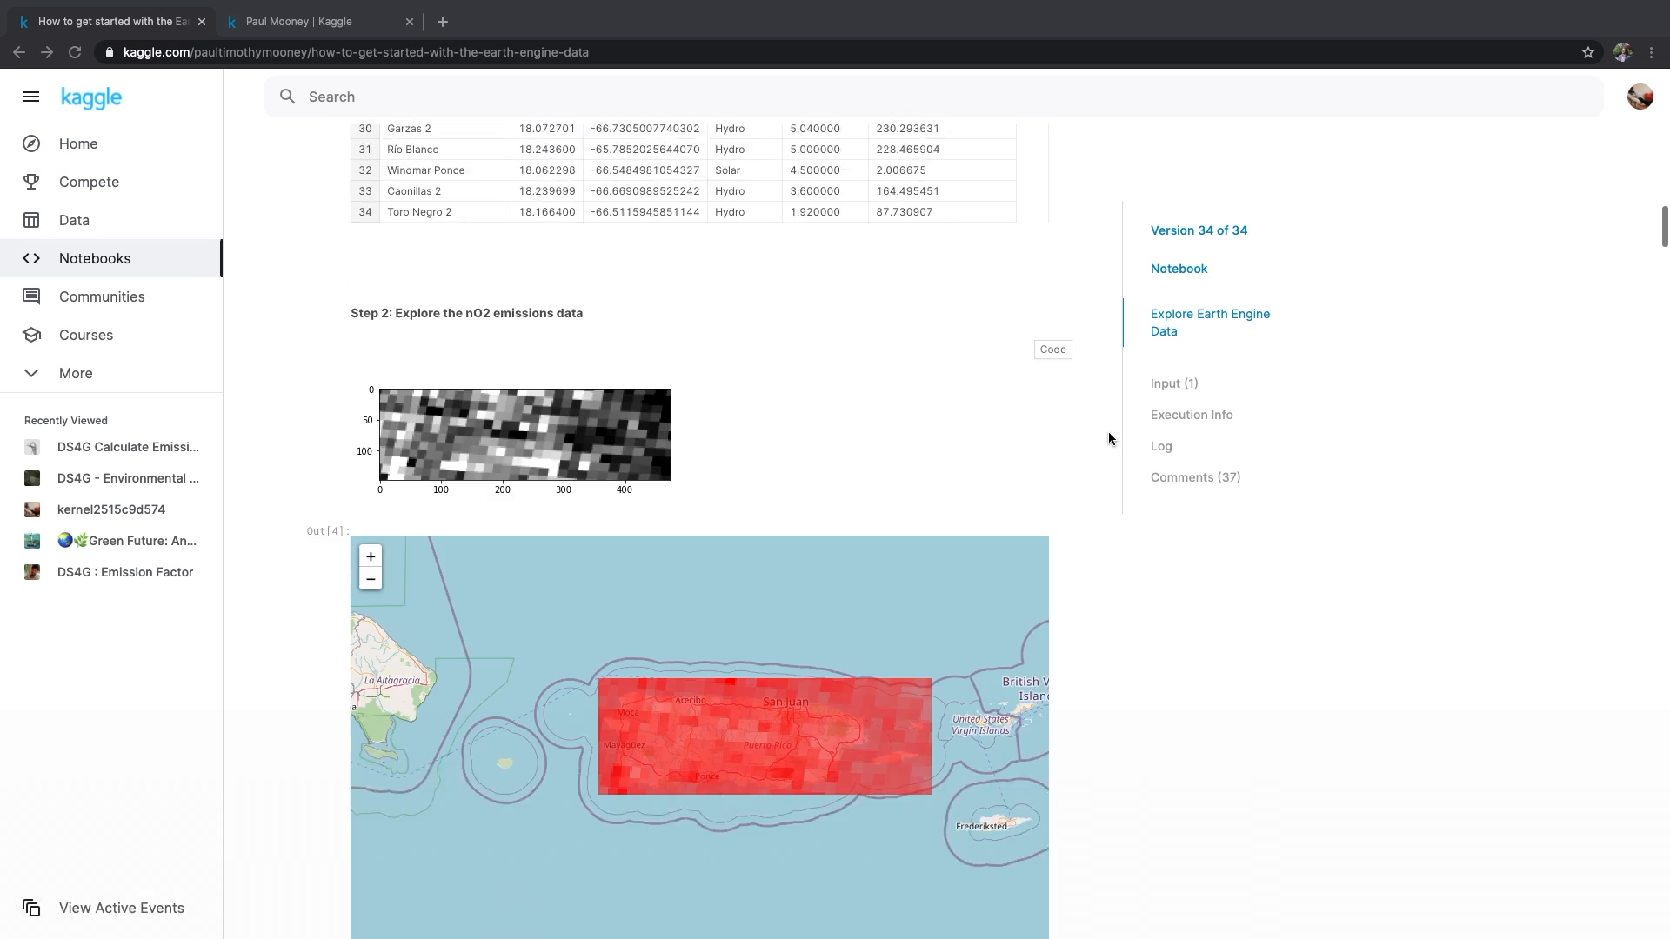
scroll(1108, 431, "down", 10)
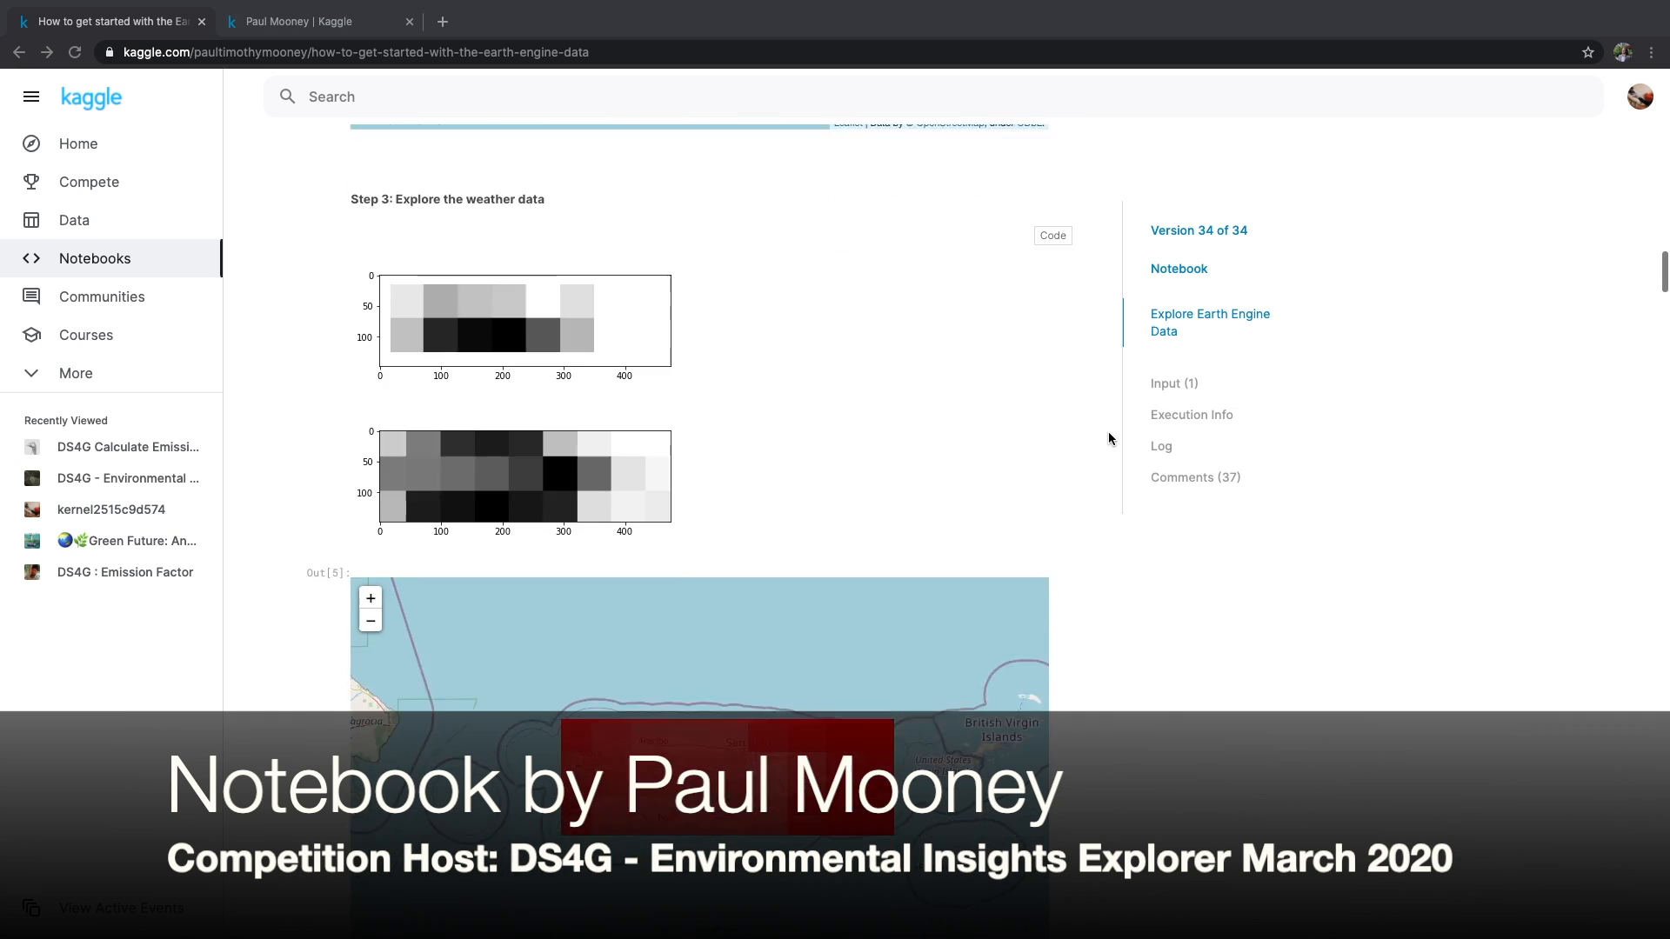
scroll(1107, 431, "down", 10)
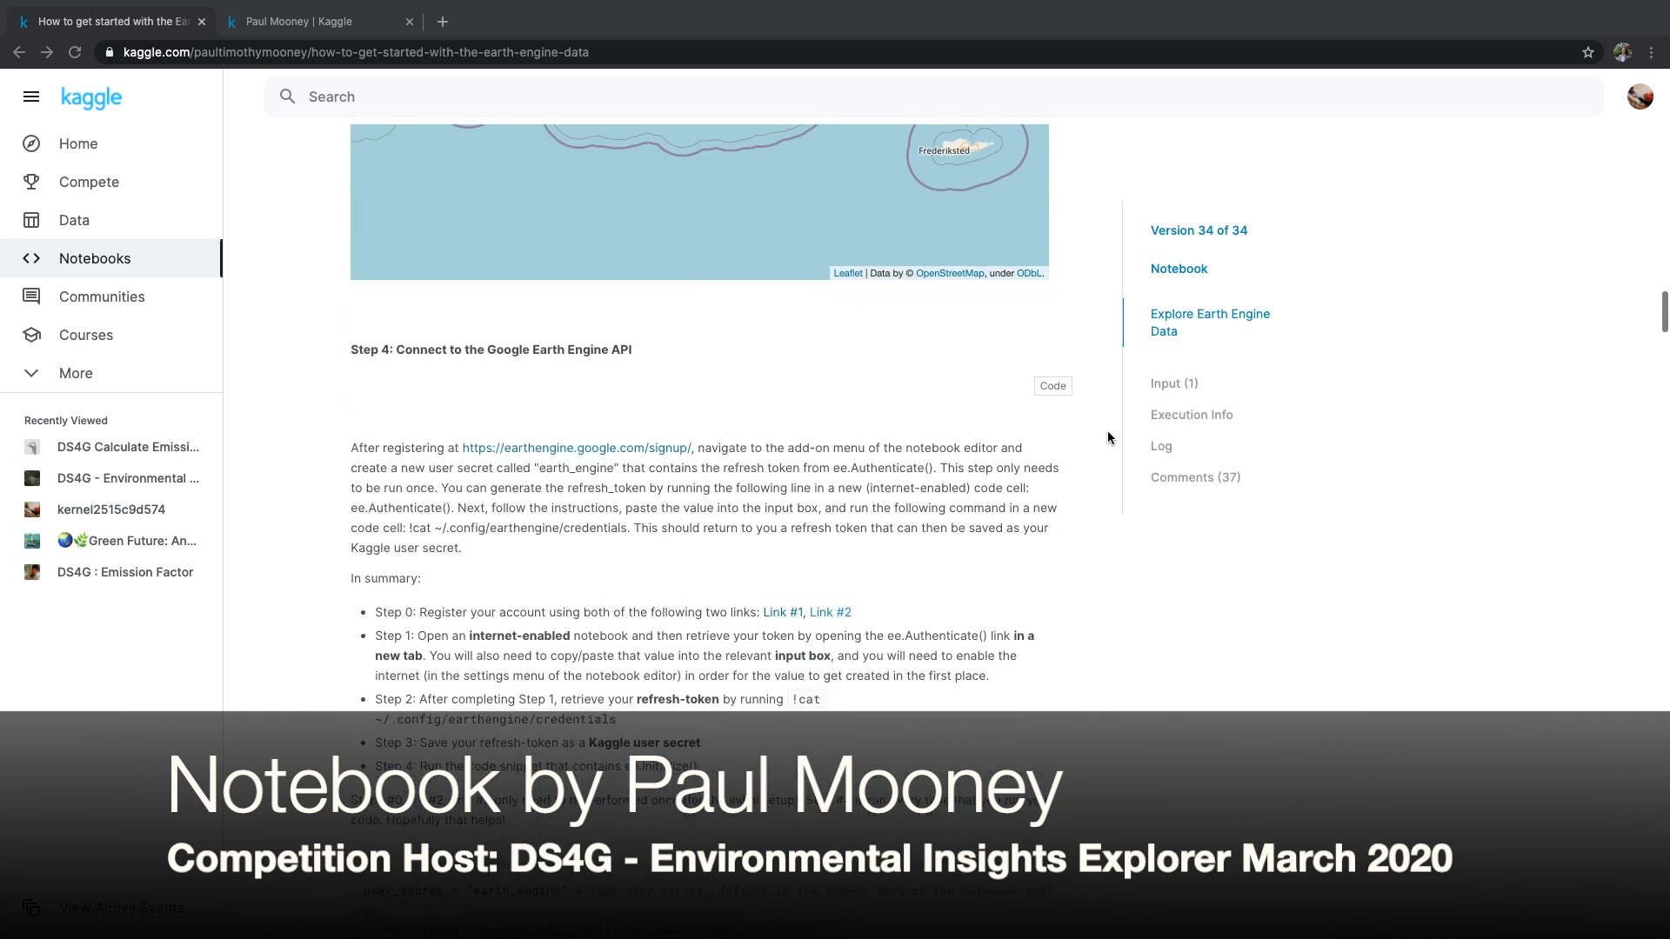
scroll(1106, 430, "down", 5)
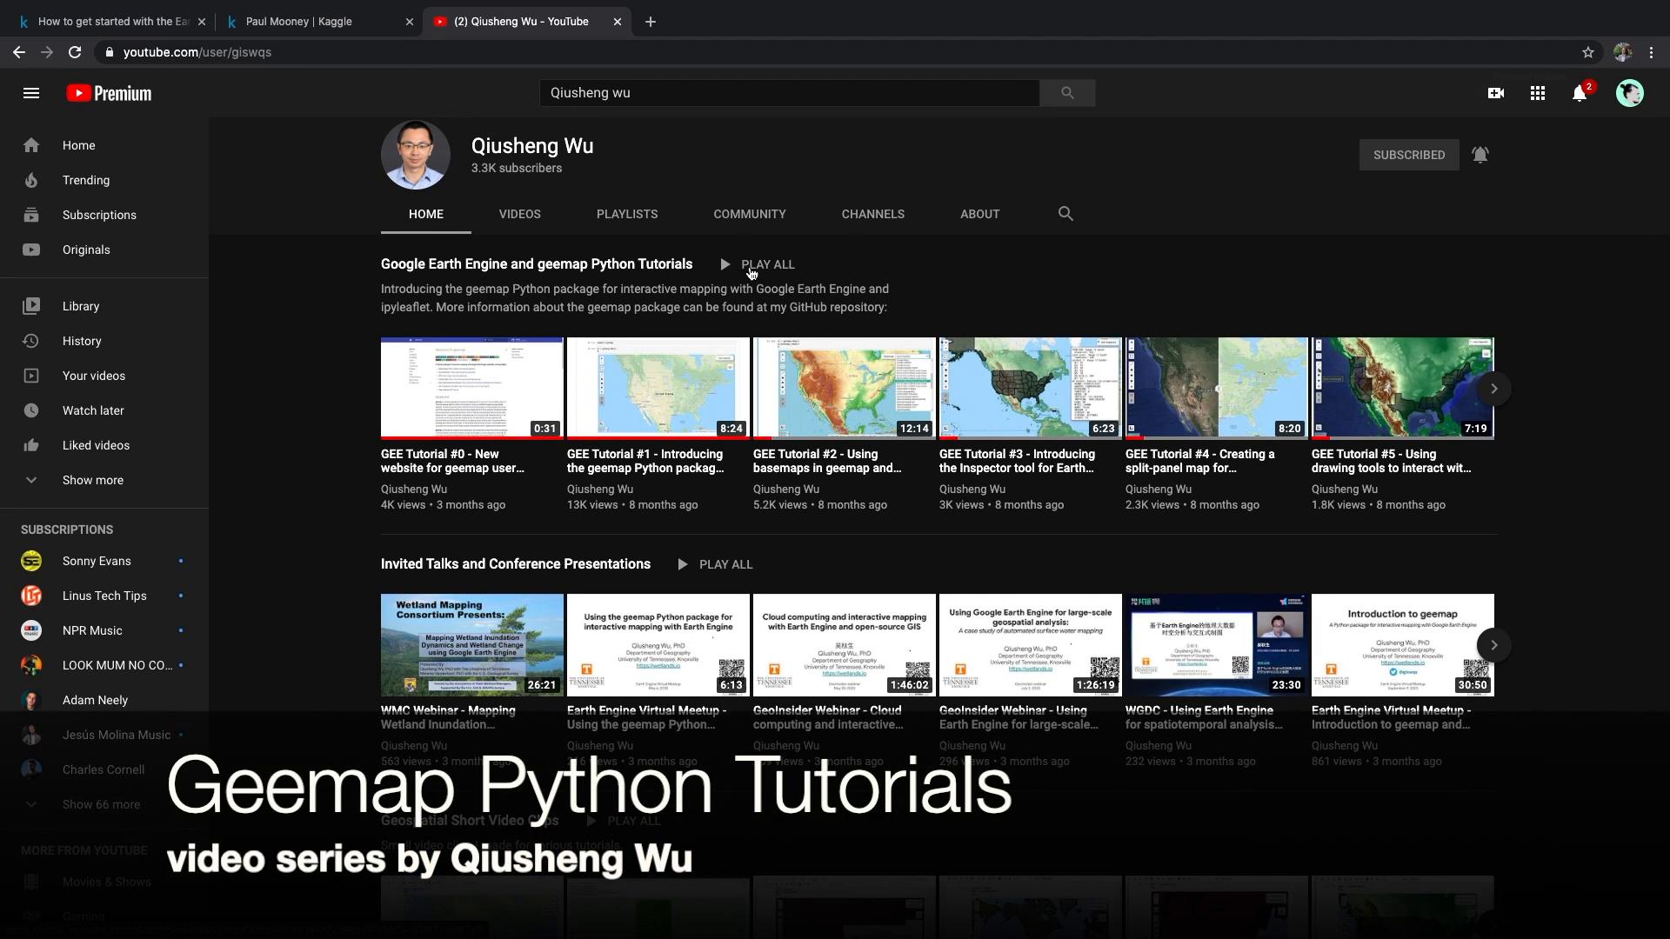
Step: Open the "Google Earth Engine and geemap Python Tutorials" playlist and browse its list of videos
left_click(751, 265)
scroll(1282, 435, "down", 7)
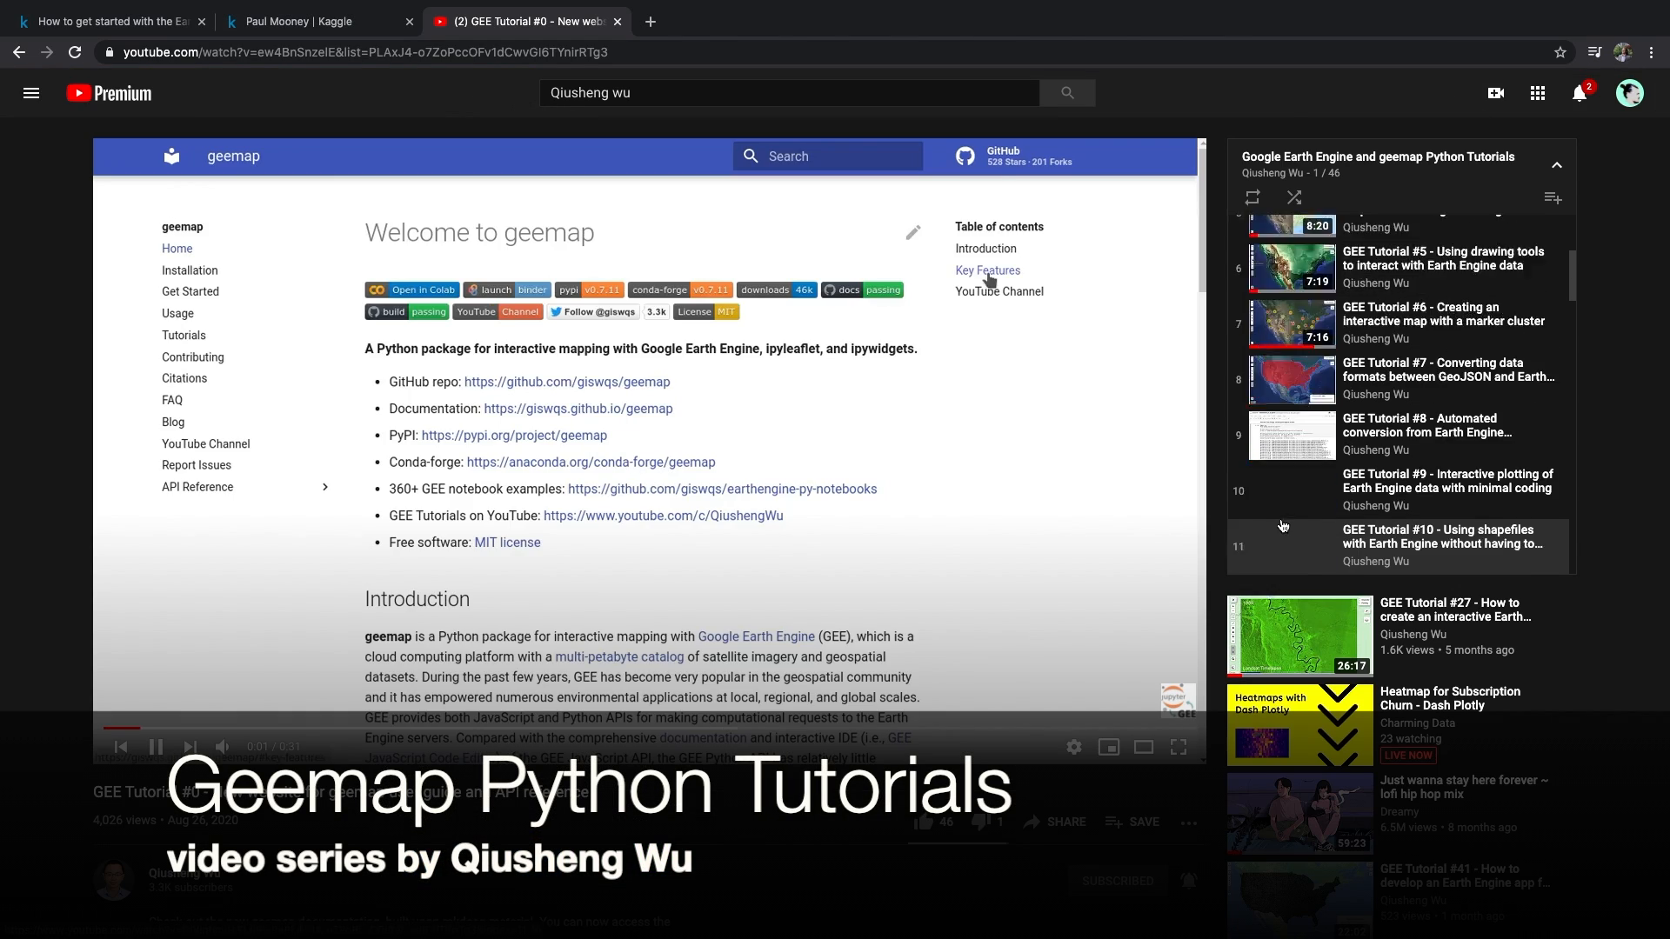
scroll(1282, 525, "down", 18)
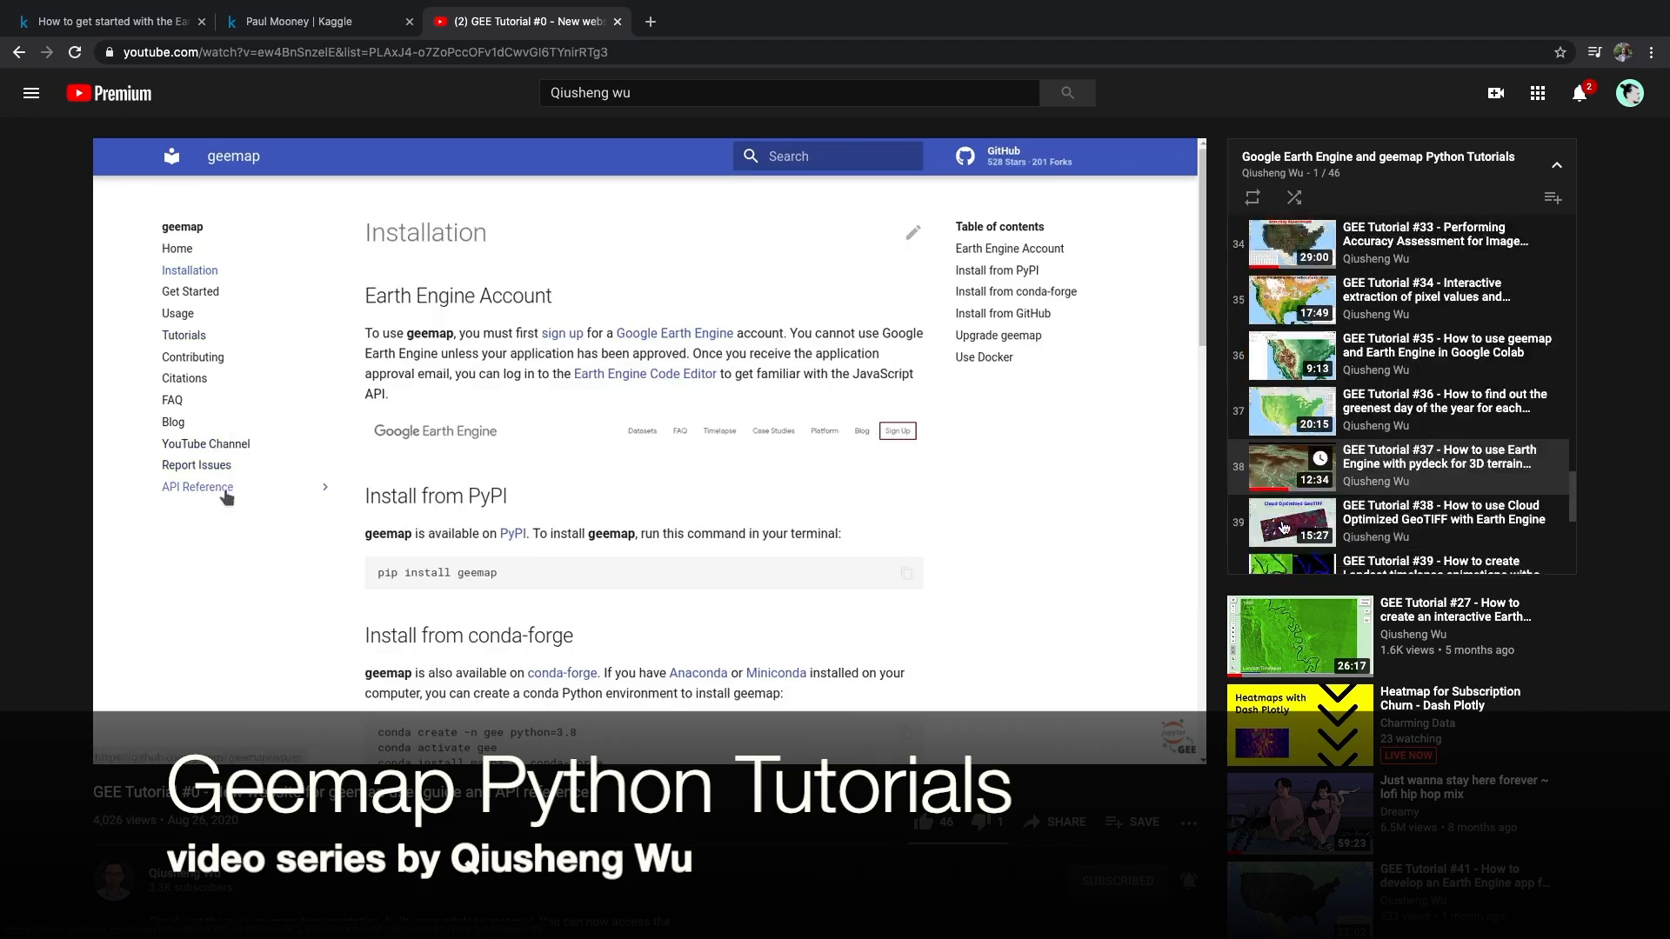
scroll(1278, 513, "up", 6)
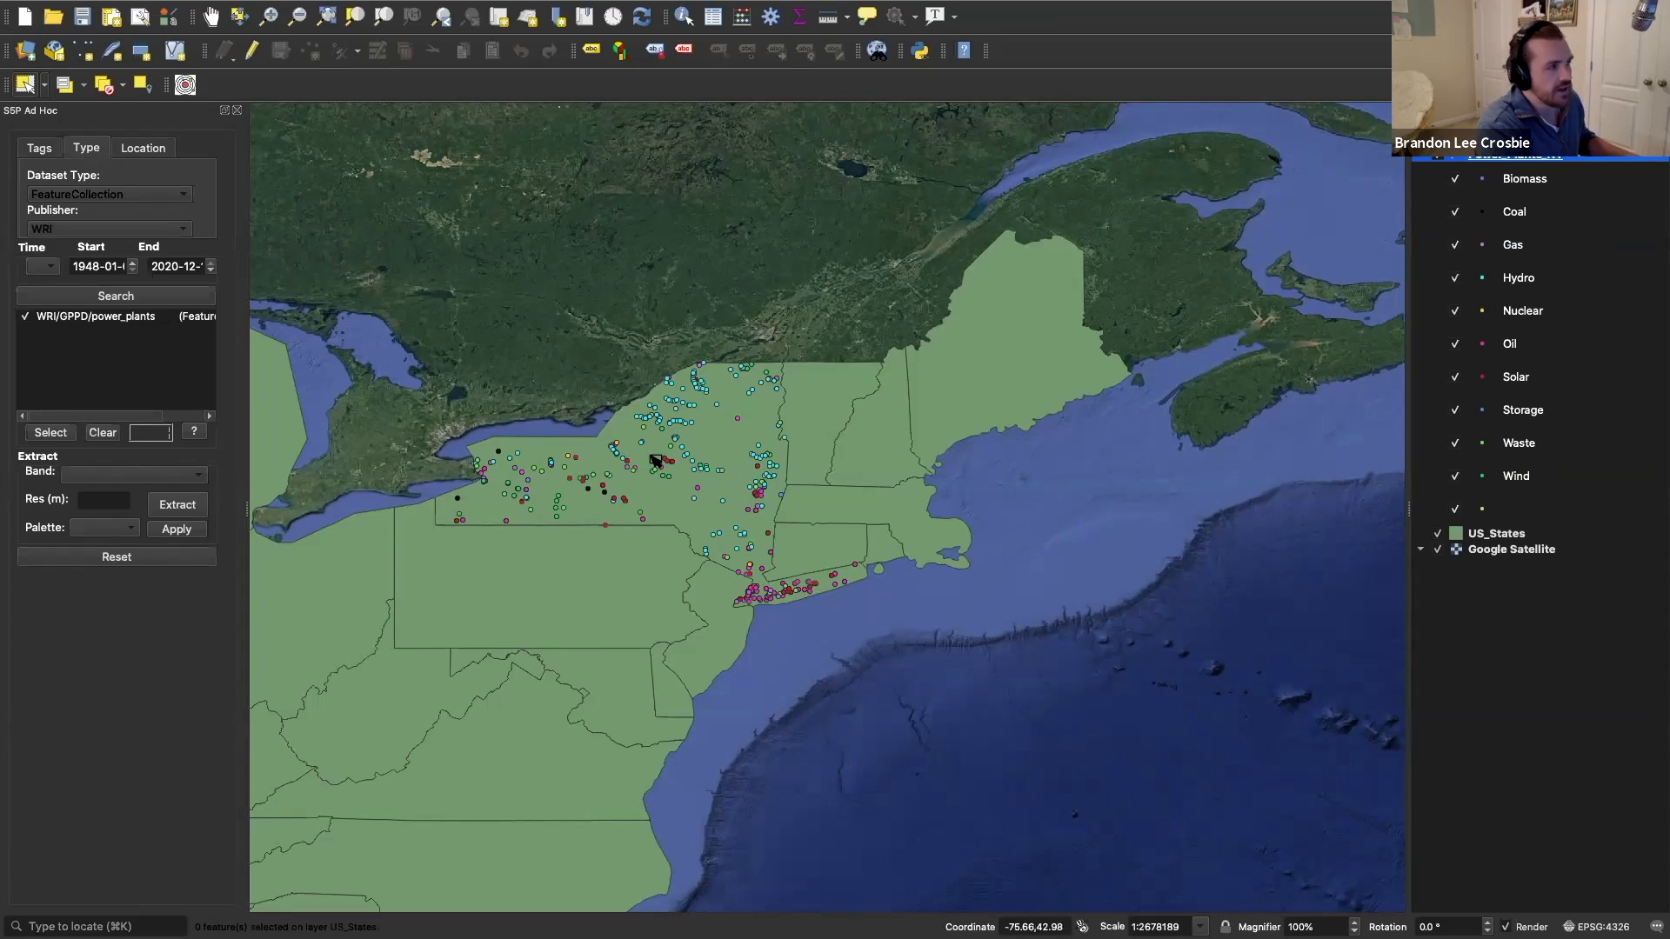
left_click(407, 10)
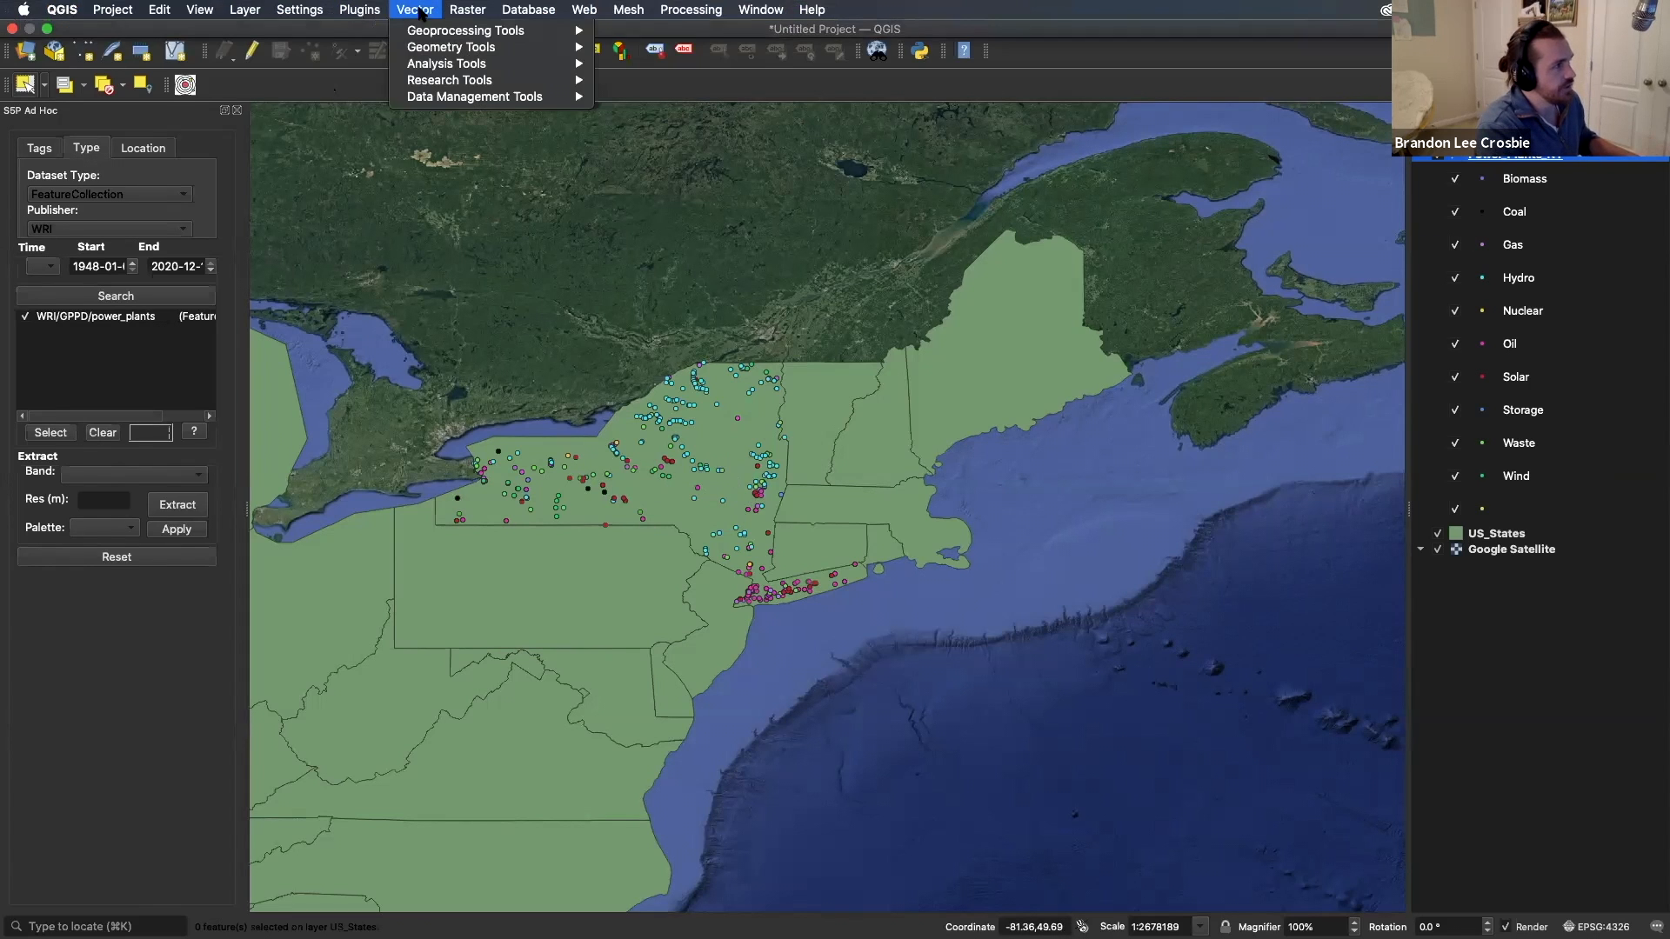
mouse_move(459, 51)
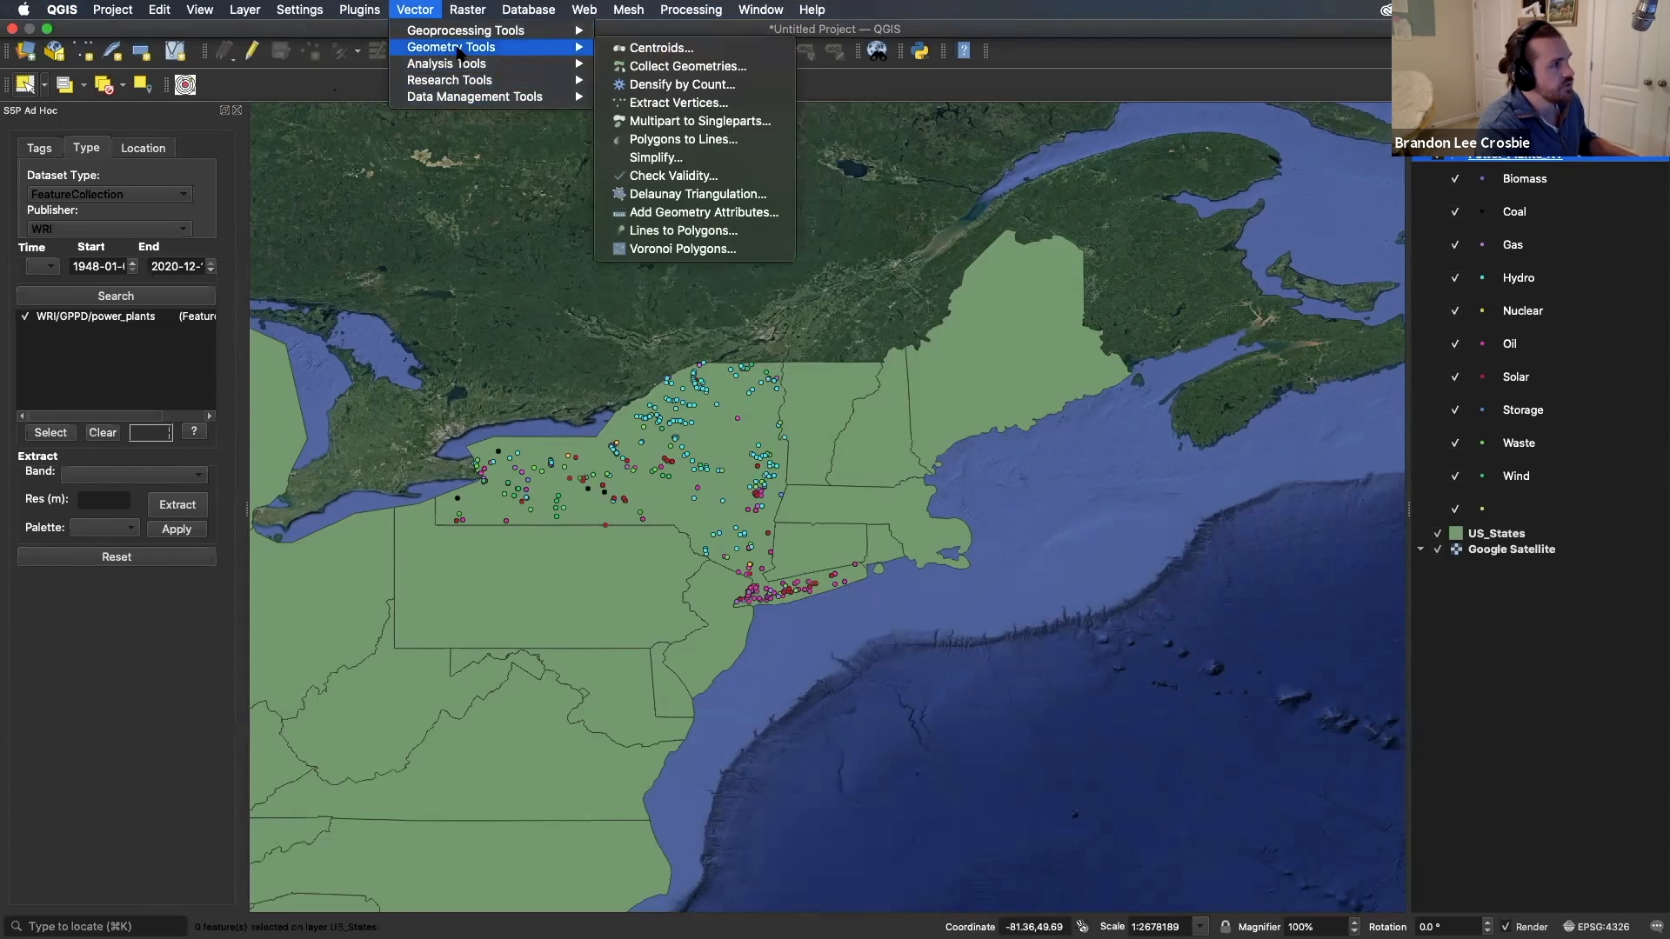
left_click(654, 250)
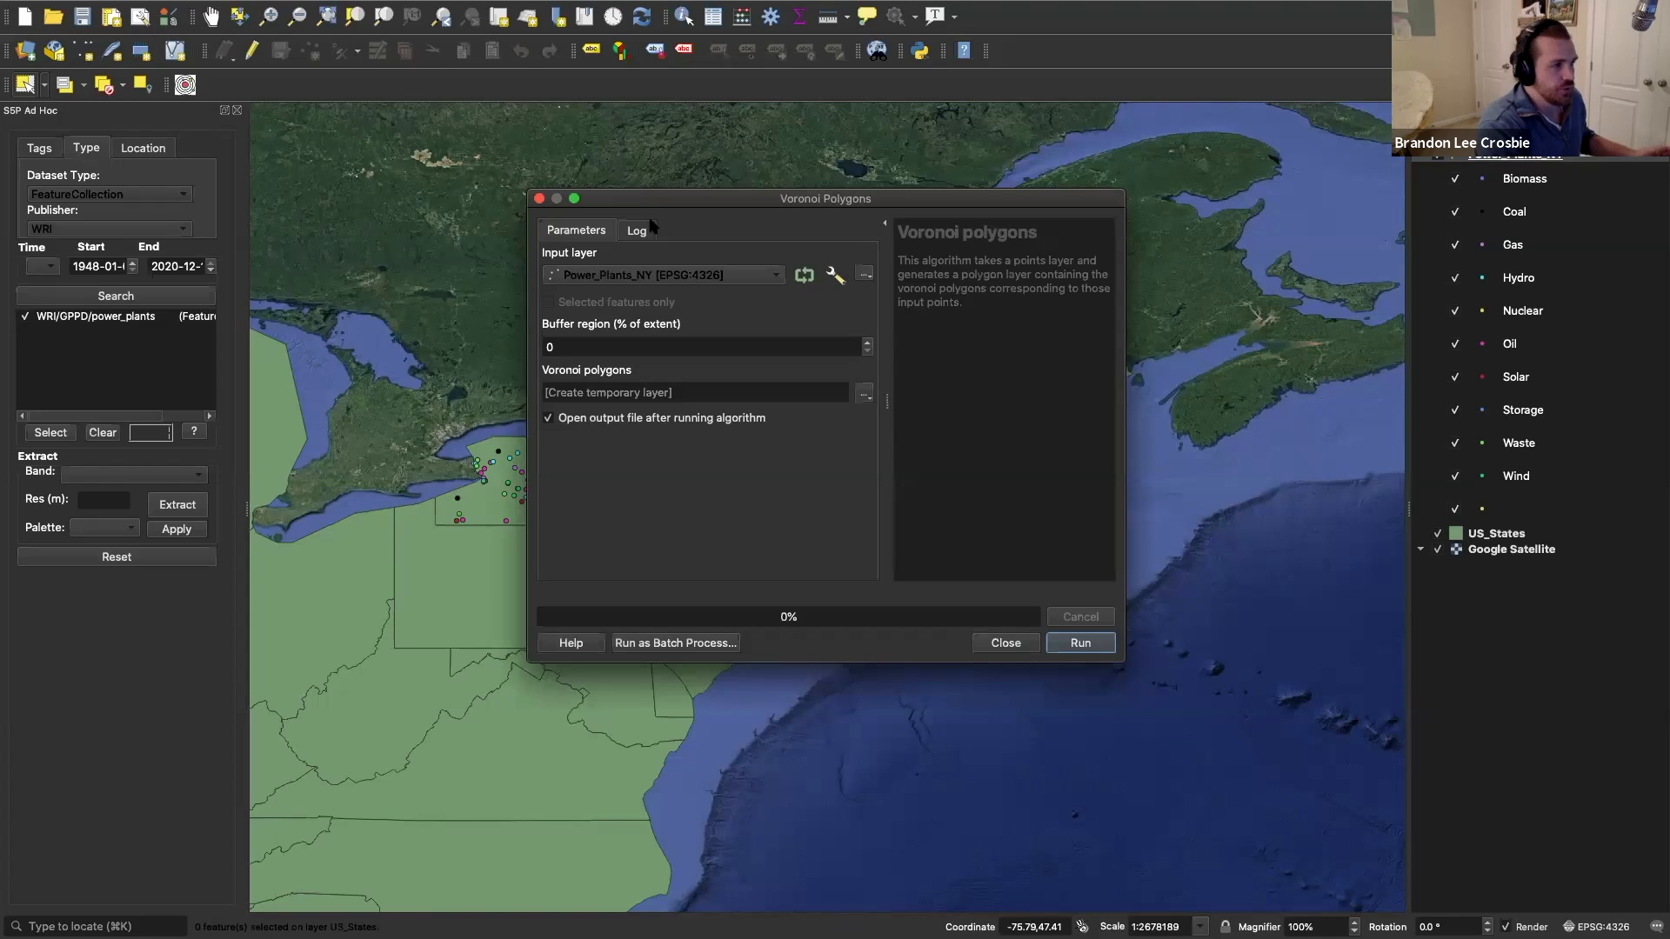
left_click(631, 276)
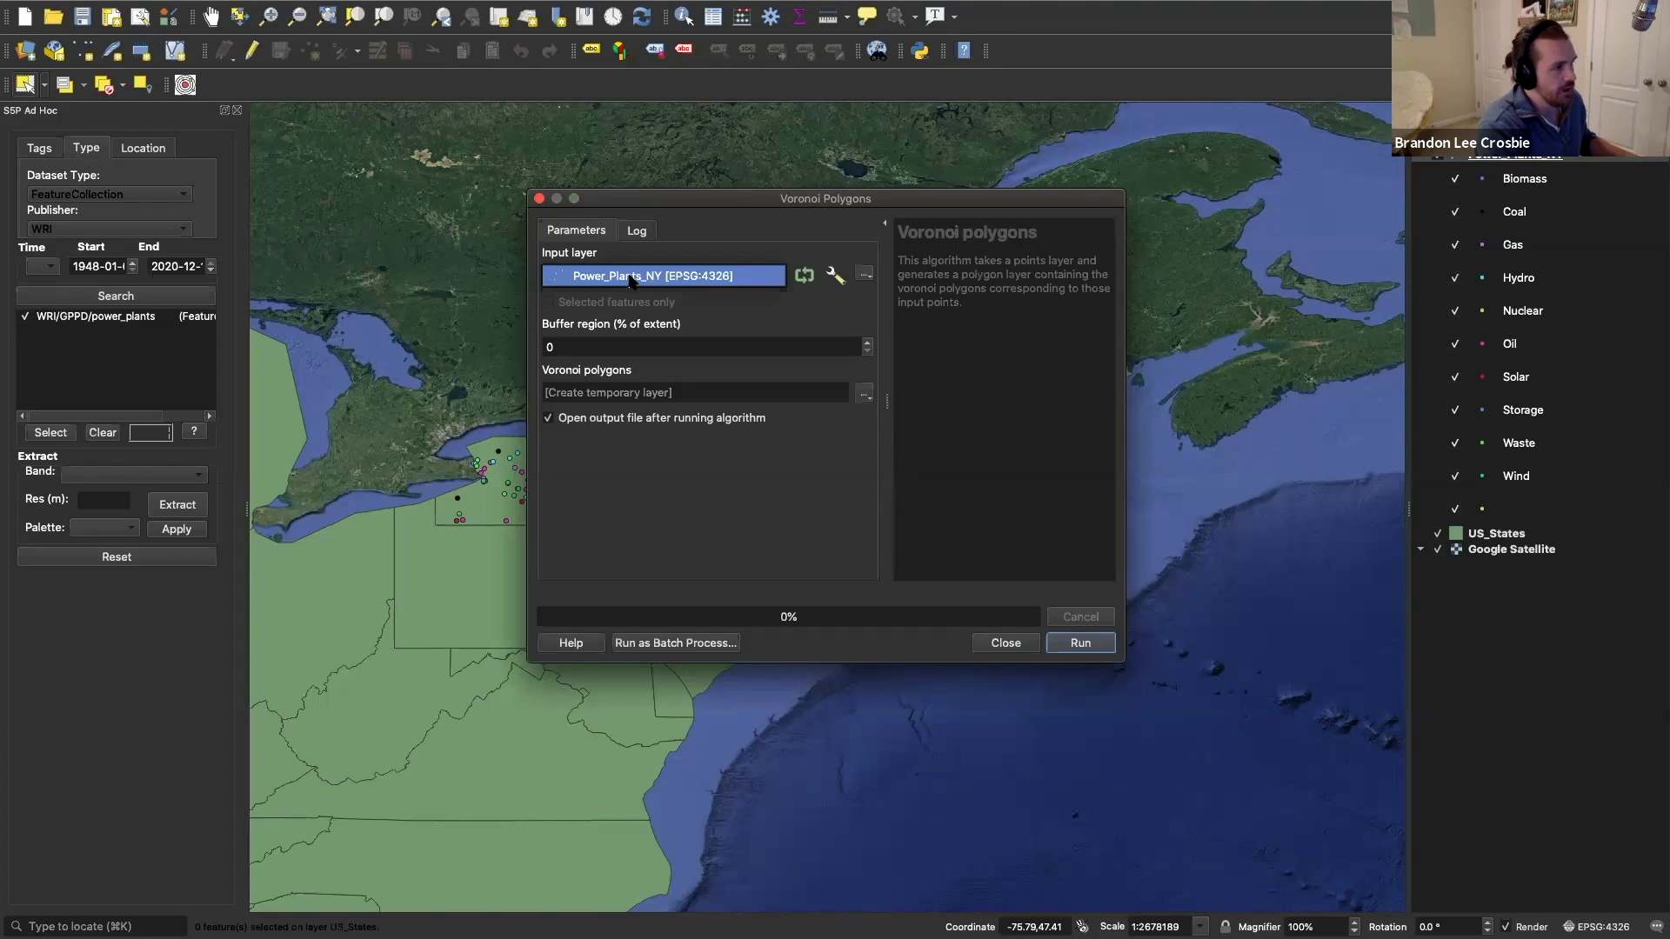
left_click(631, 278)
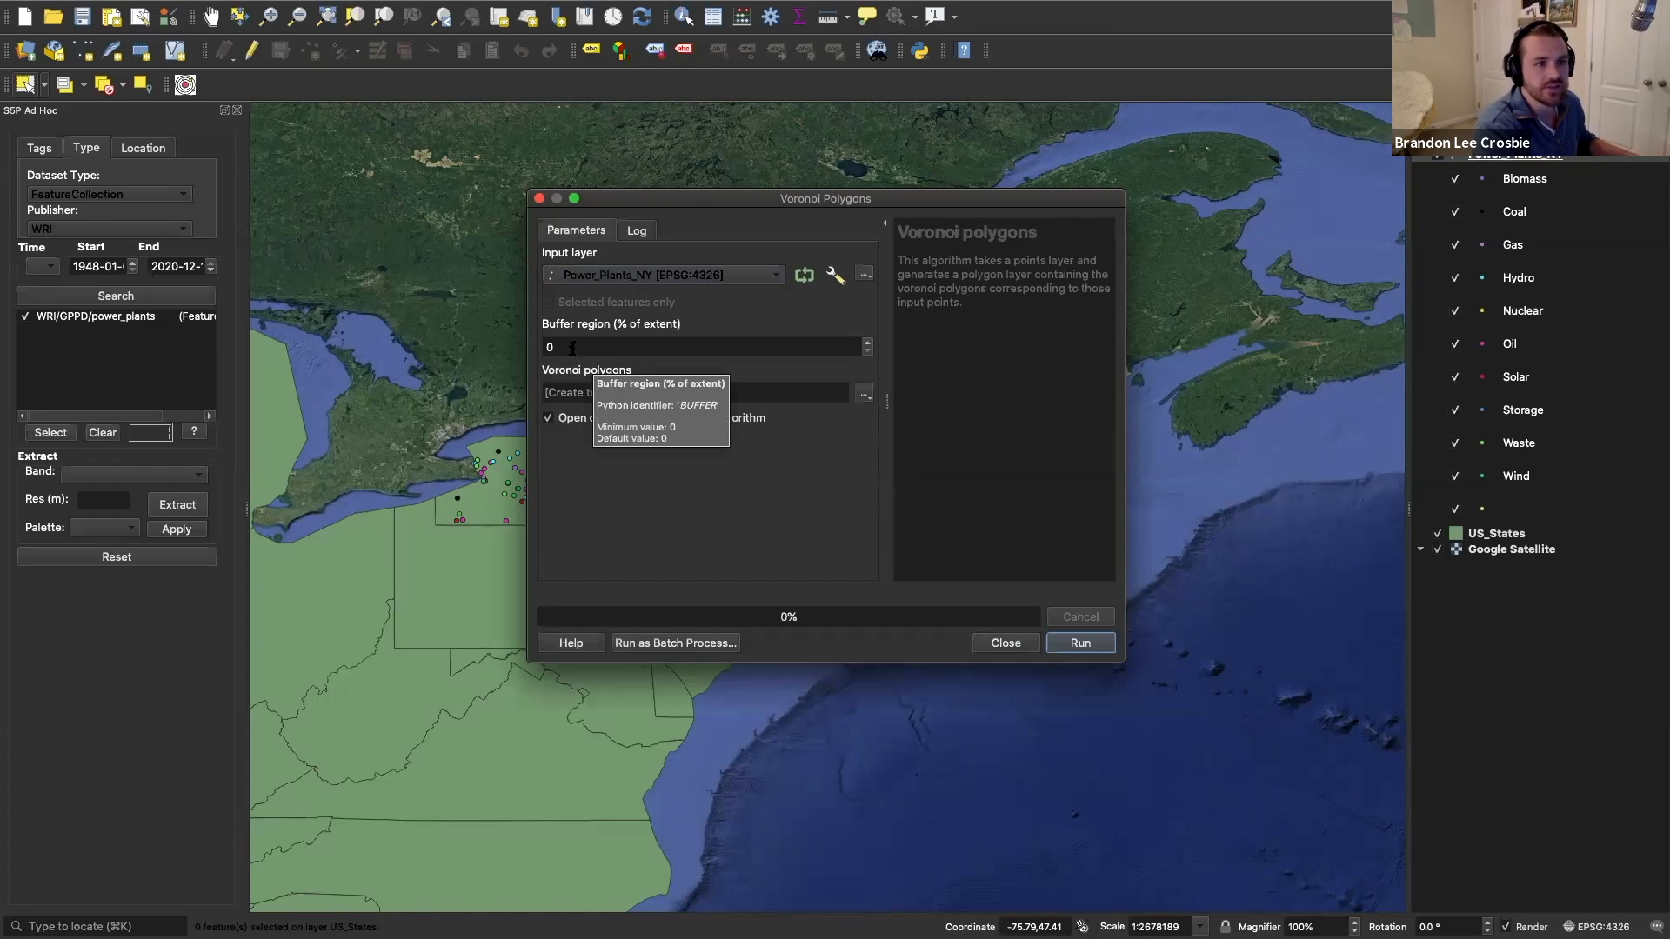
left_click(1006, 644)
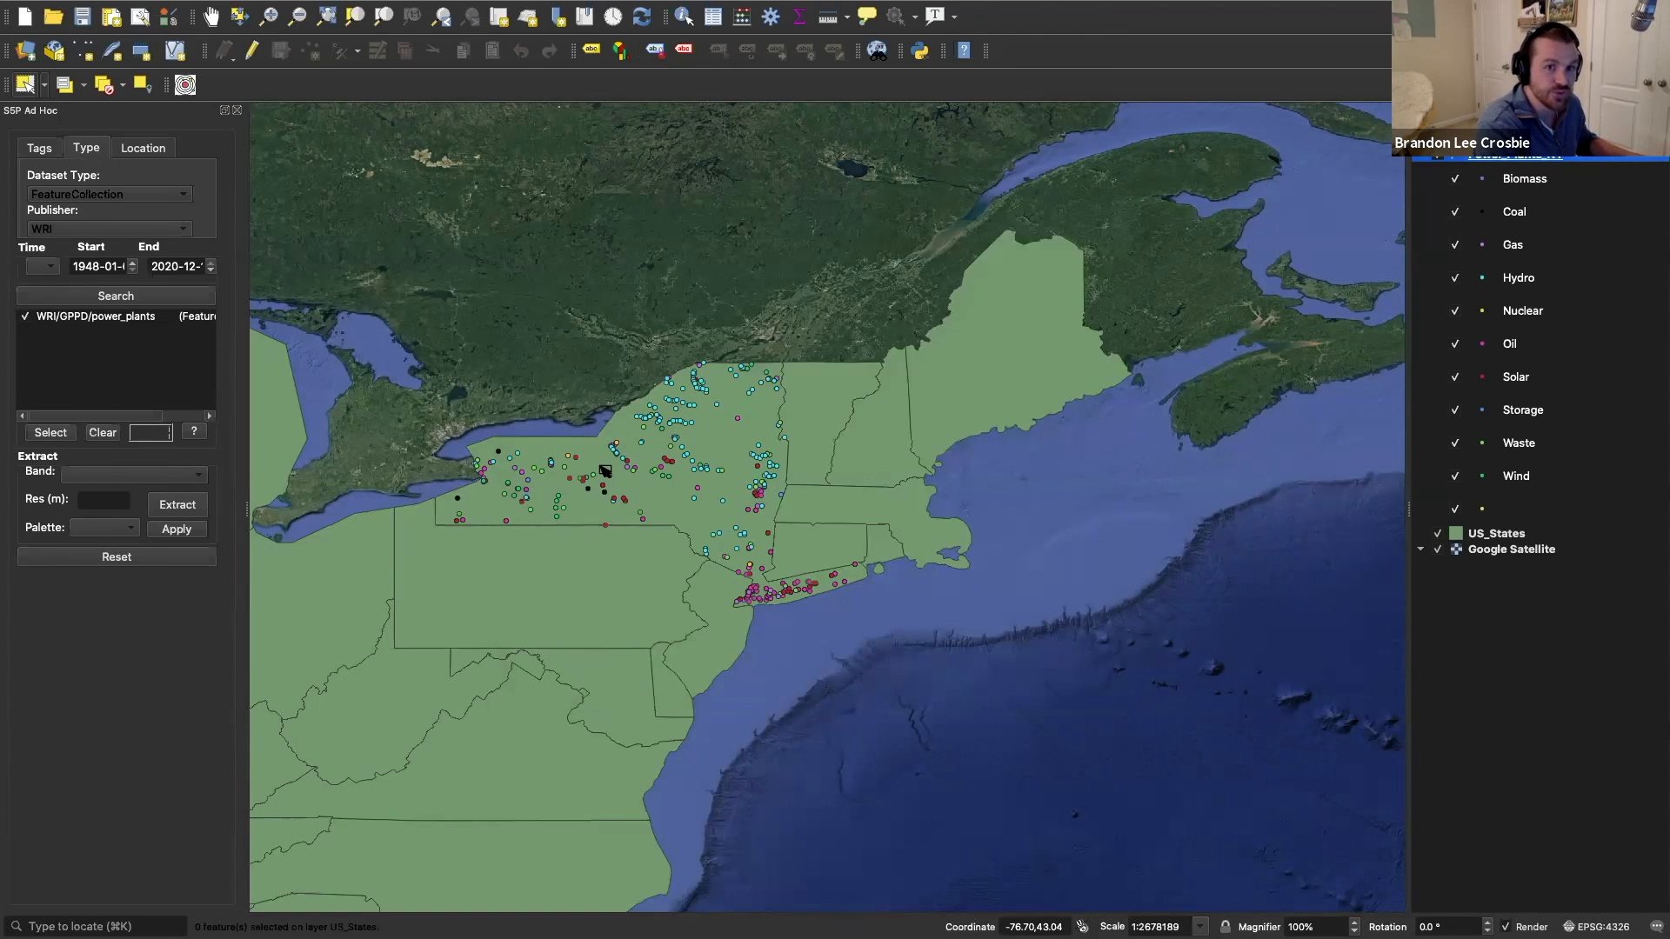
Step: Try to generate Voronoi polygons from the Power_Plants_NY layer with the output name Power_Plant_NY_voronoi
scroll(566, 473, "up", 2)
scroll(566, 473, "up", 5)
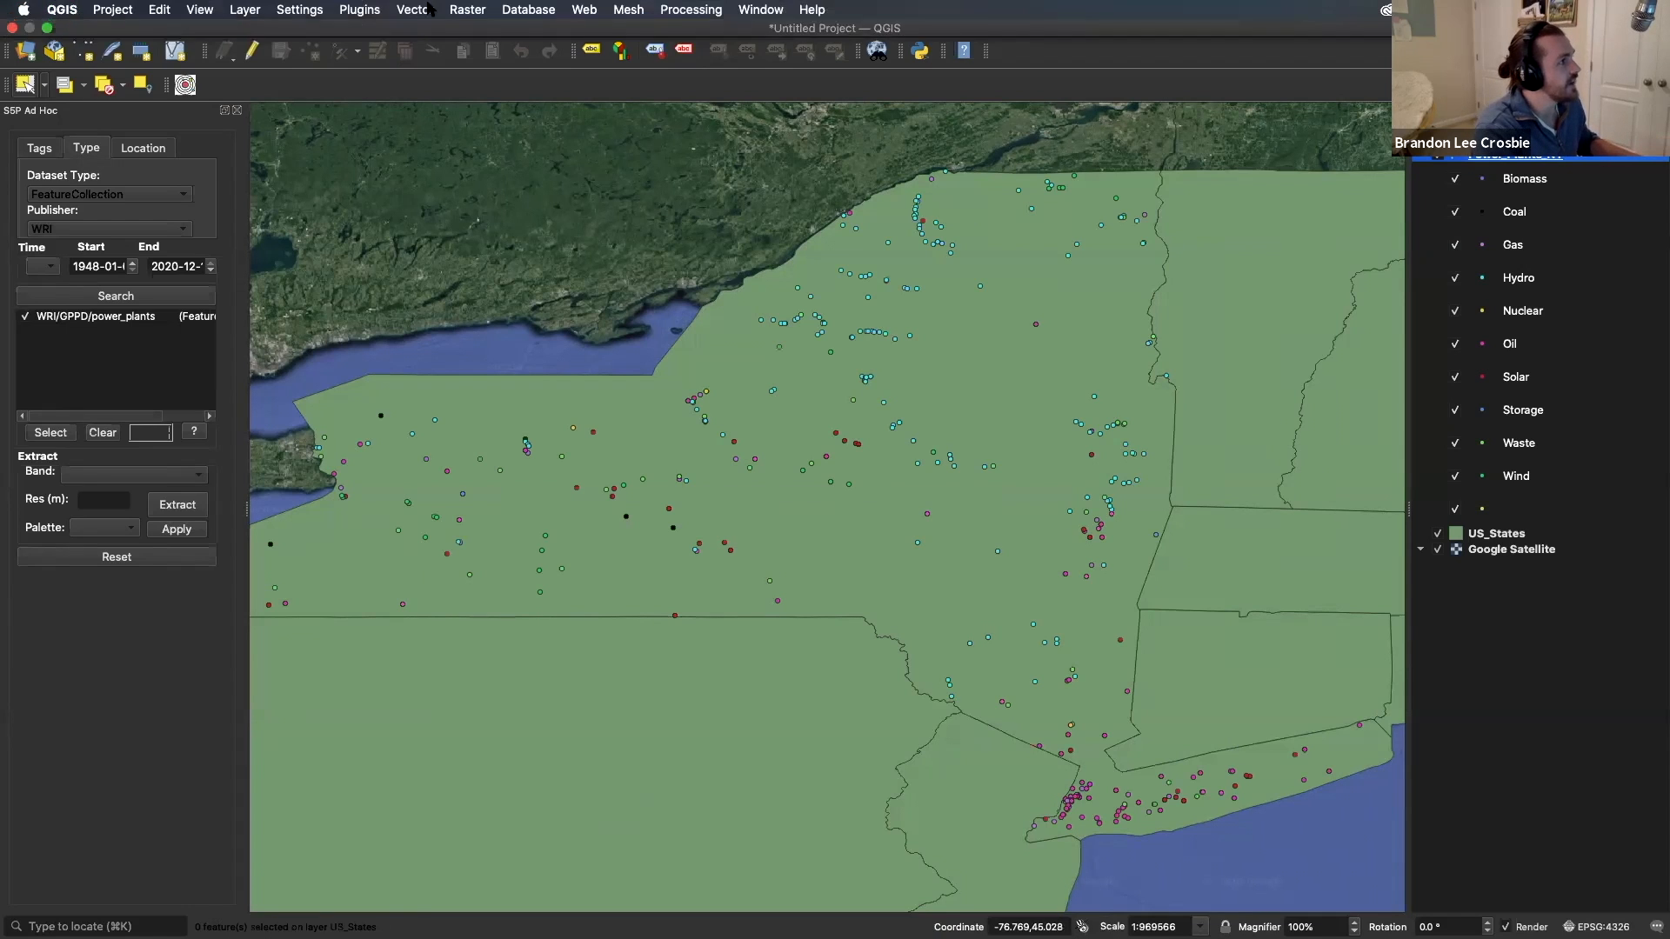
left_click(402, 11)
mouse_move(521, 47)
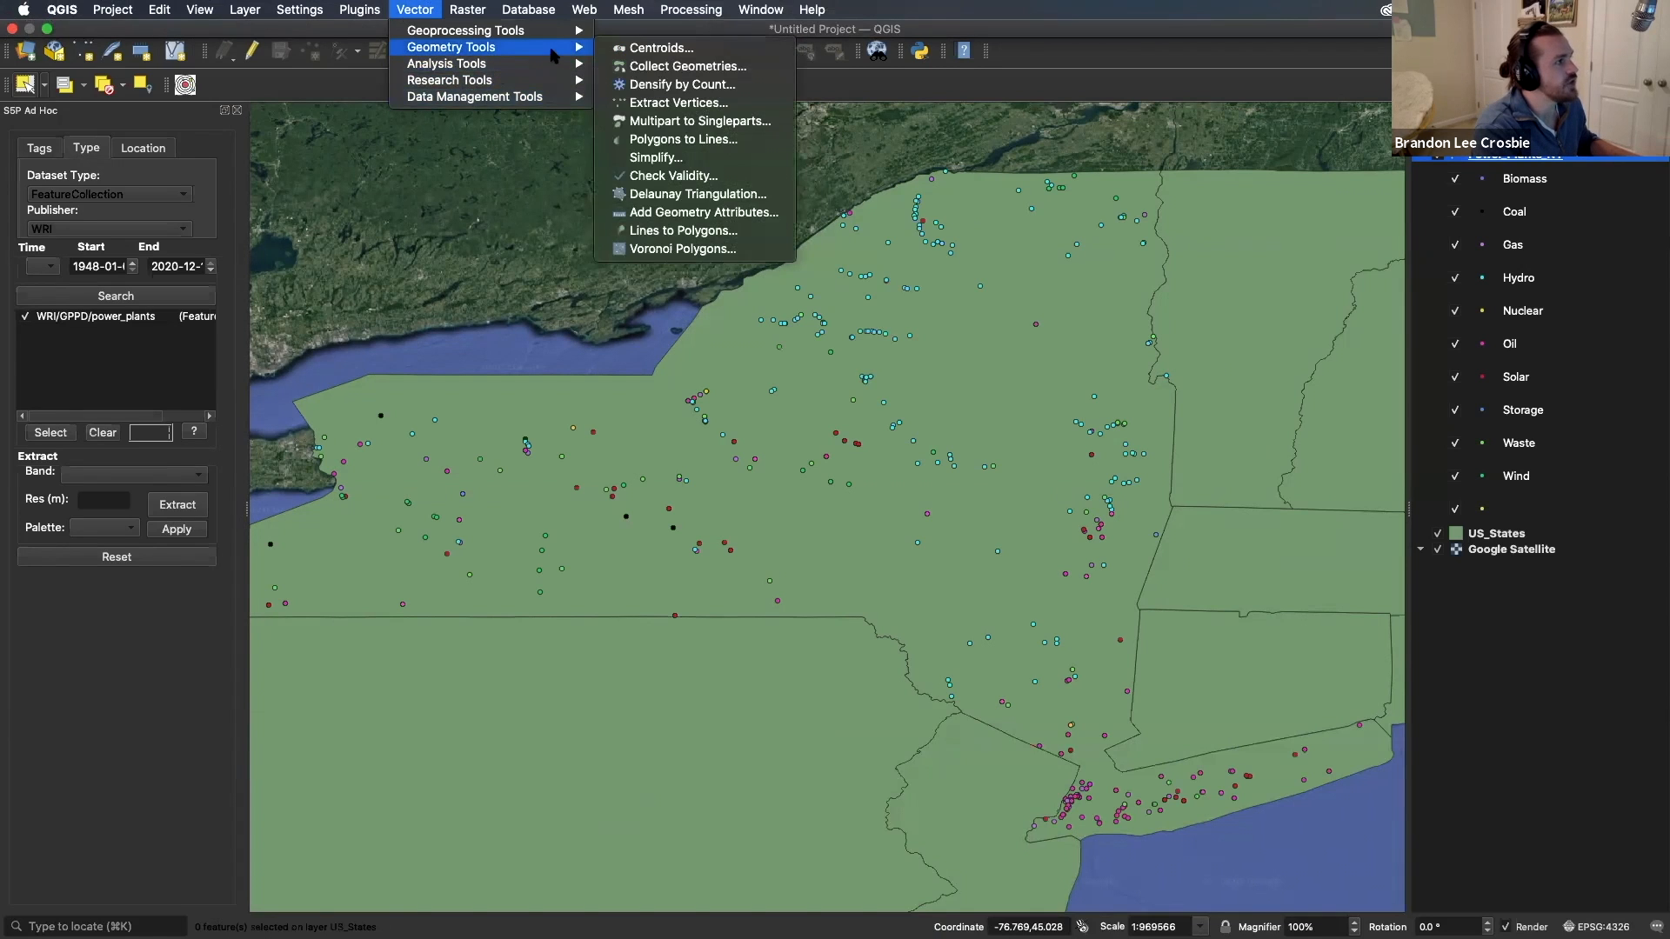
left_click(639, 250)
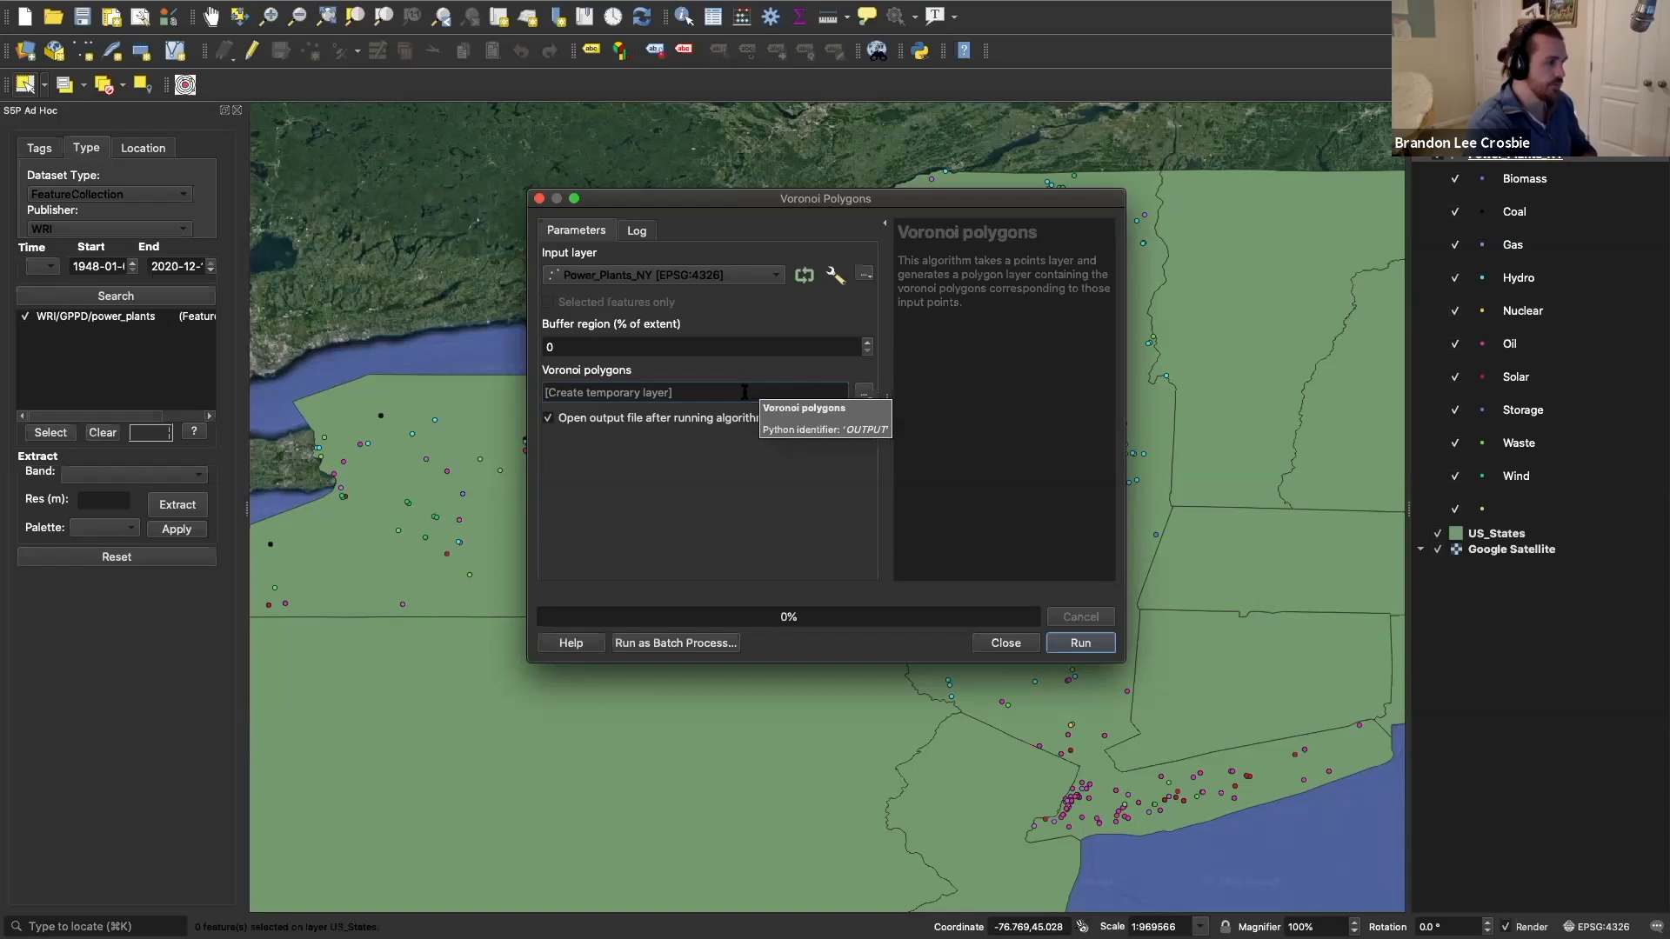
type("Power_Plamt")
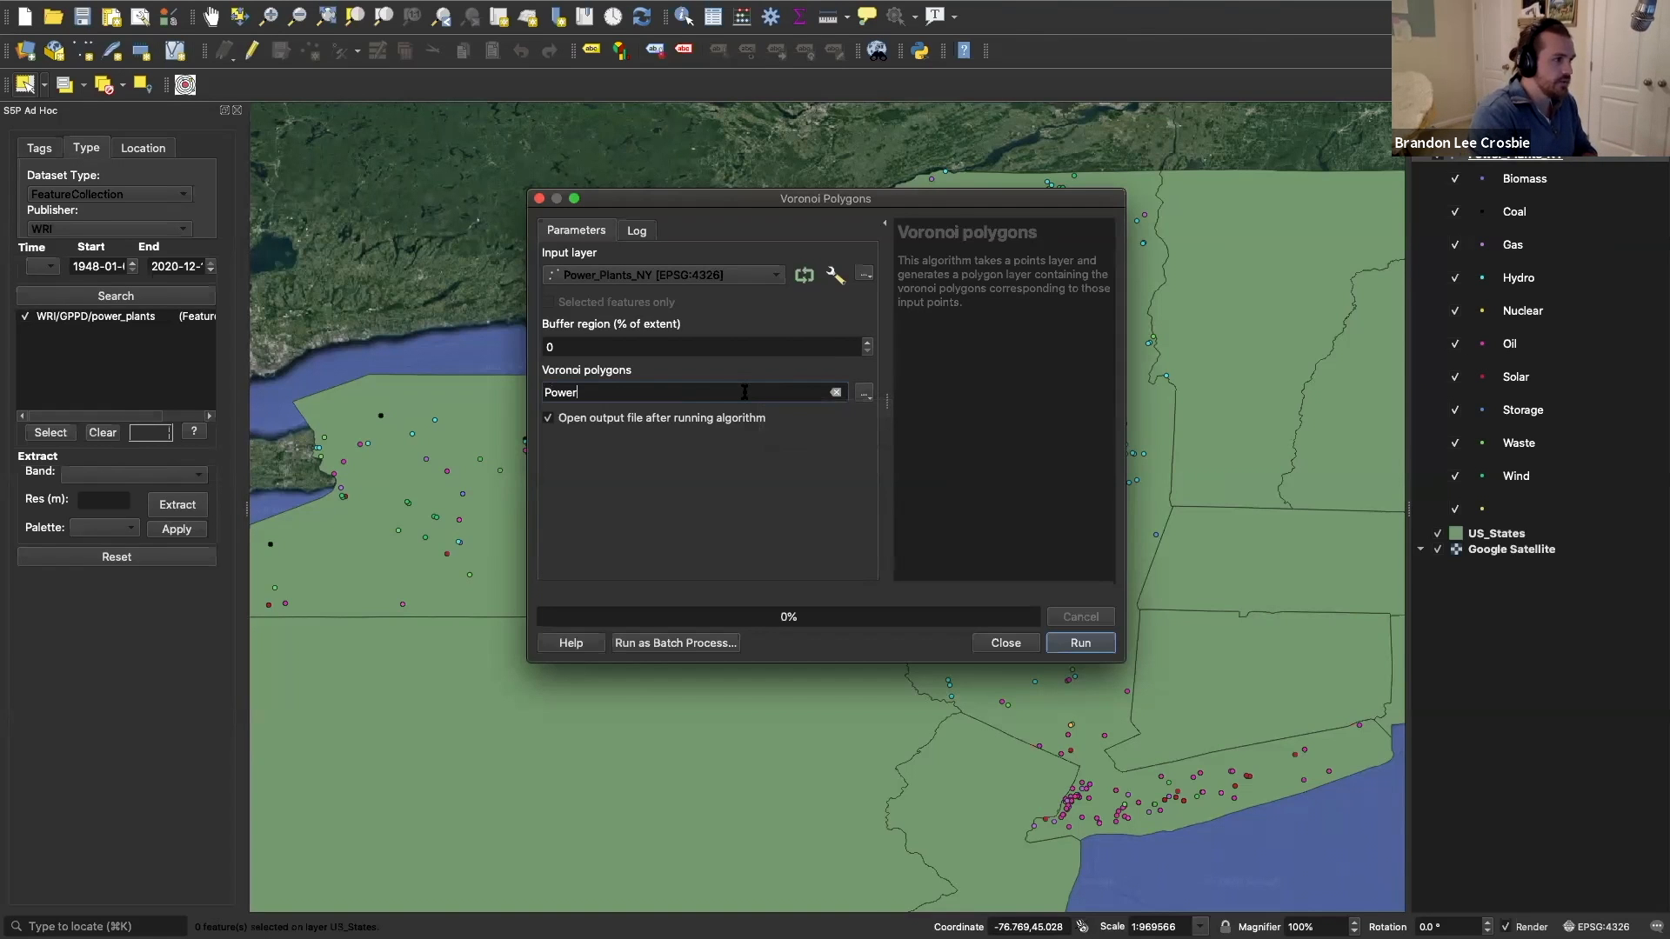
key("BackSpace")
key("BackSpace")
type("nt_NY_voronoi")
left_click(1080, 643)
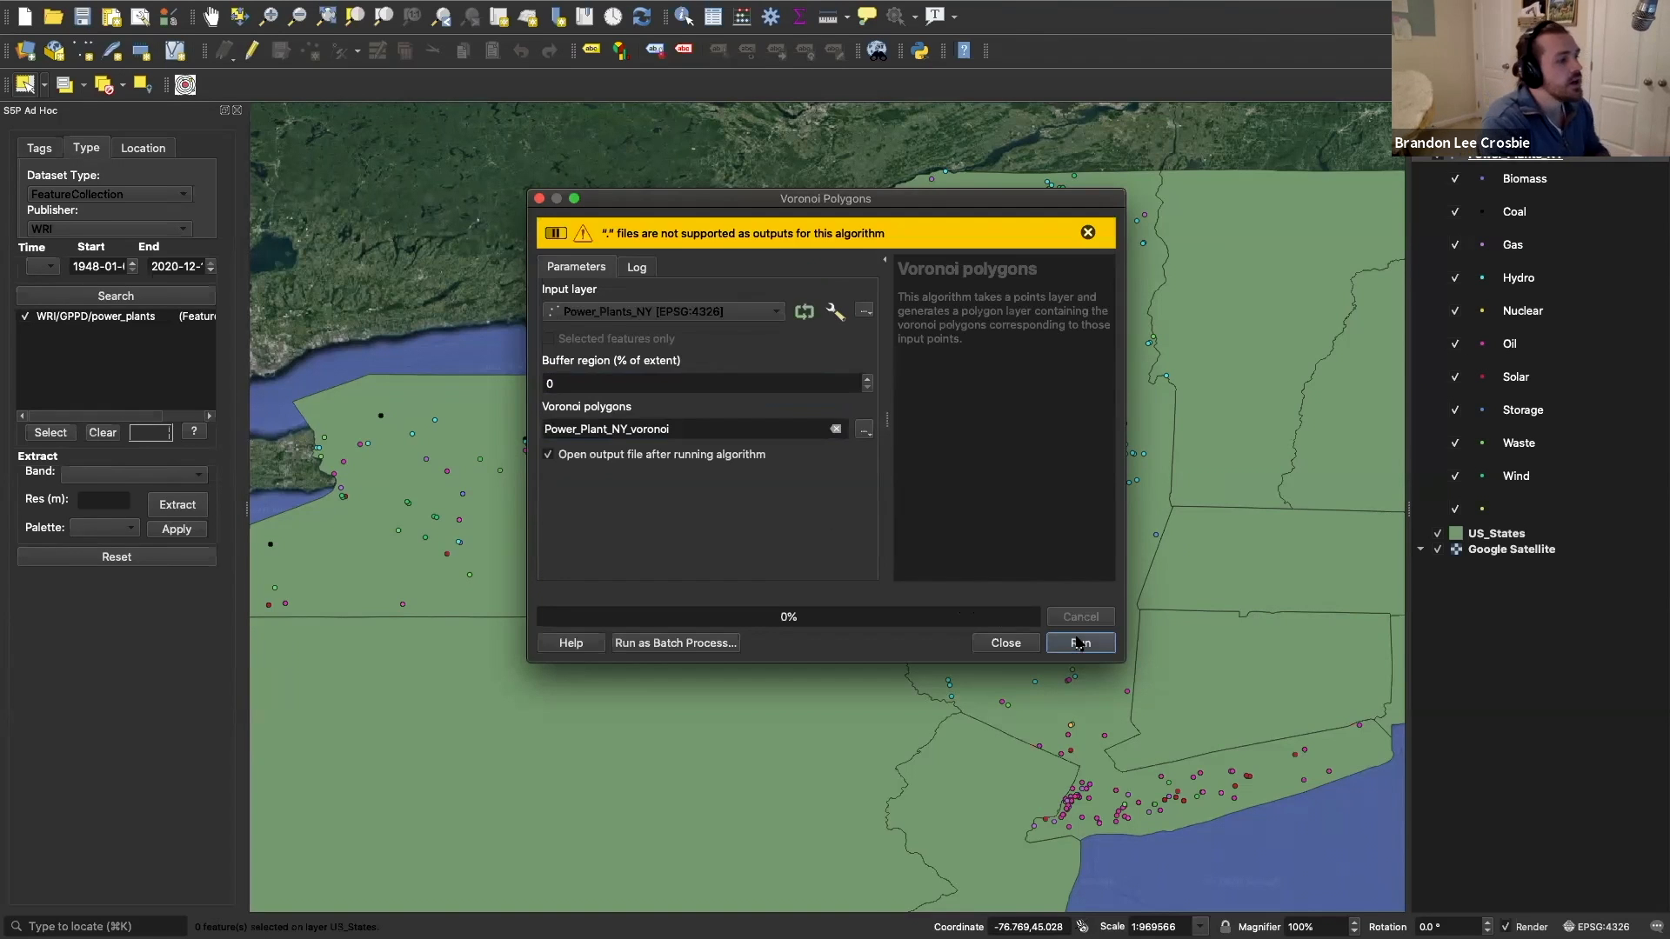
Step: Change the output name to Power_Plant_NY_voronoi.geojson and generate the Voronoi polygons from Power_Plants_NY
left_click(705, 424)
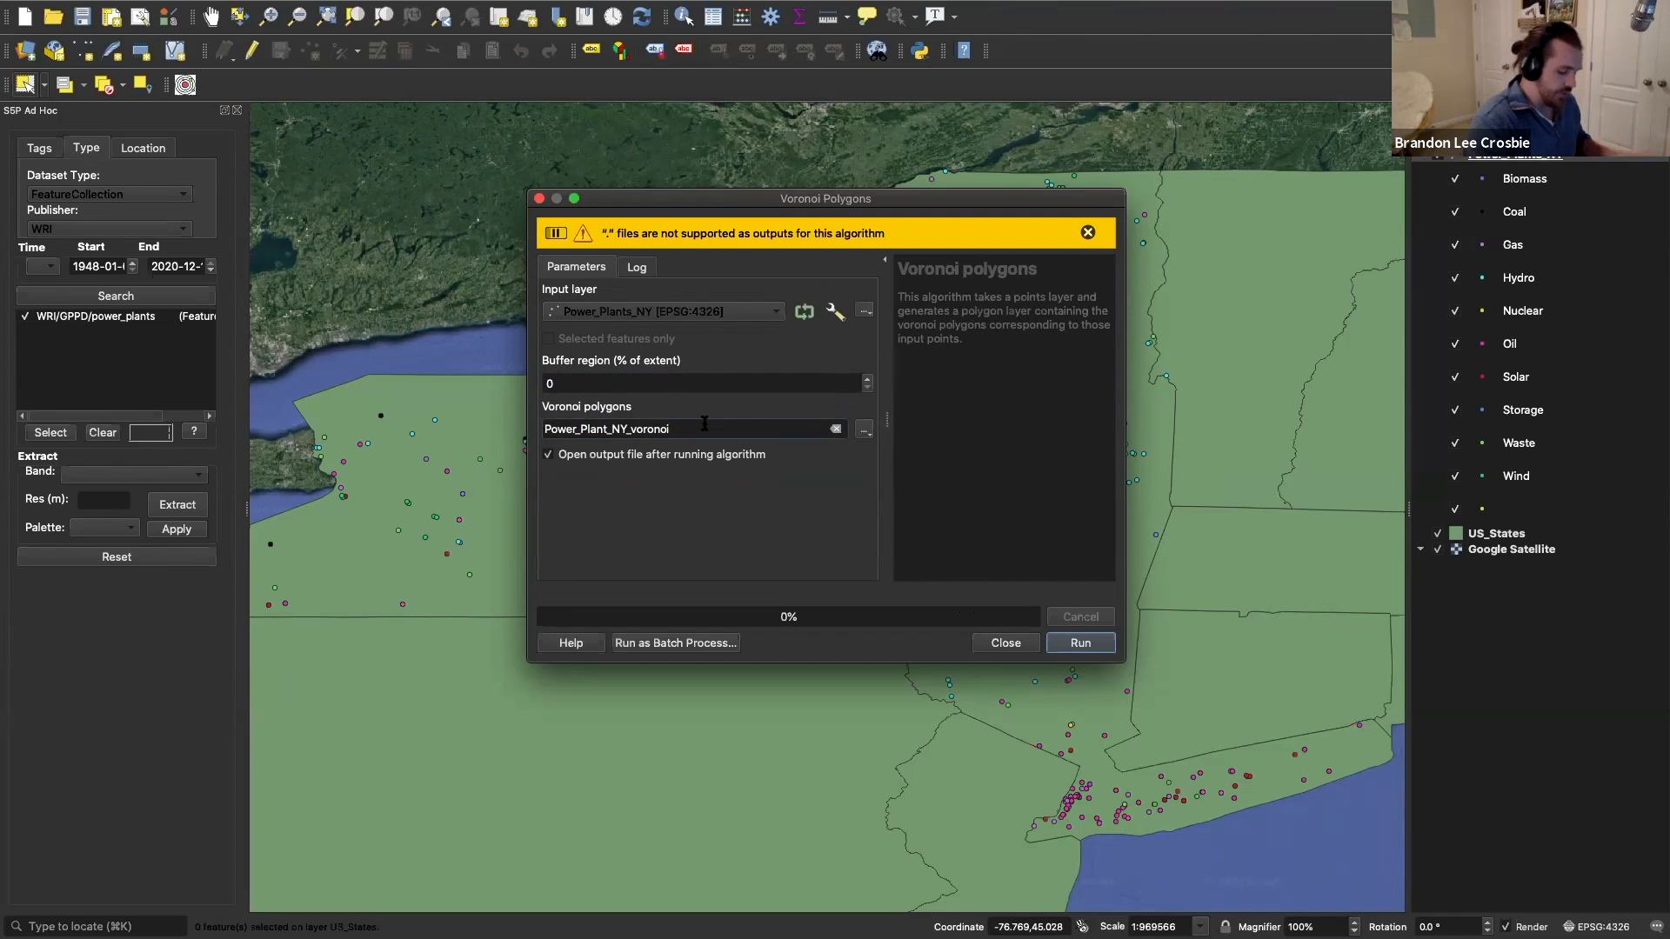
type(".geojson")
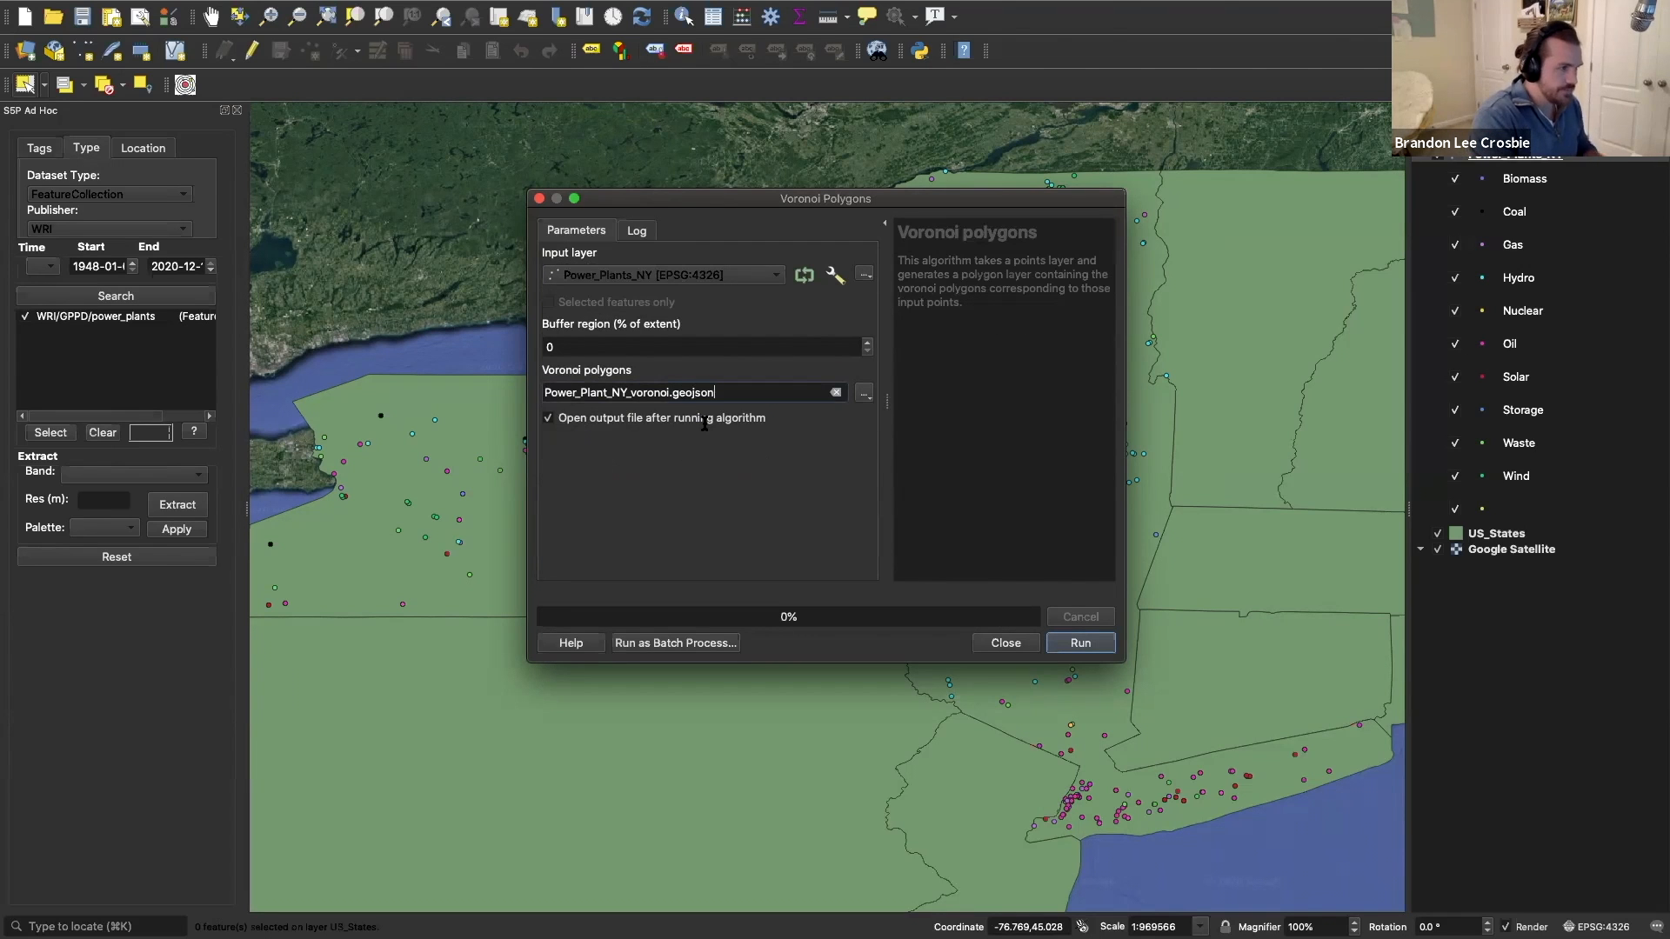
left_click(1080, 643)
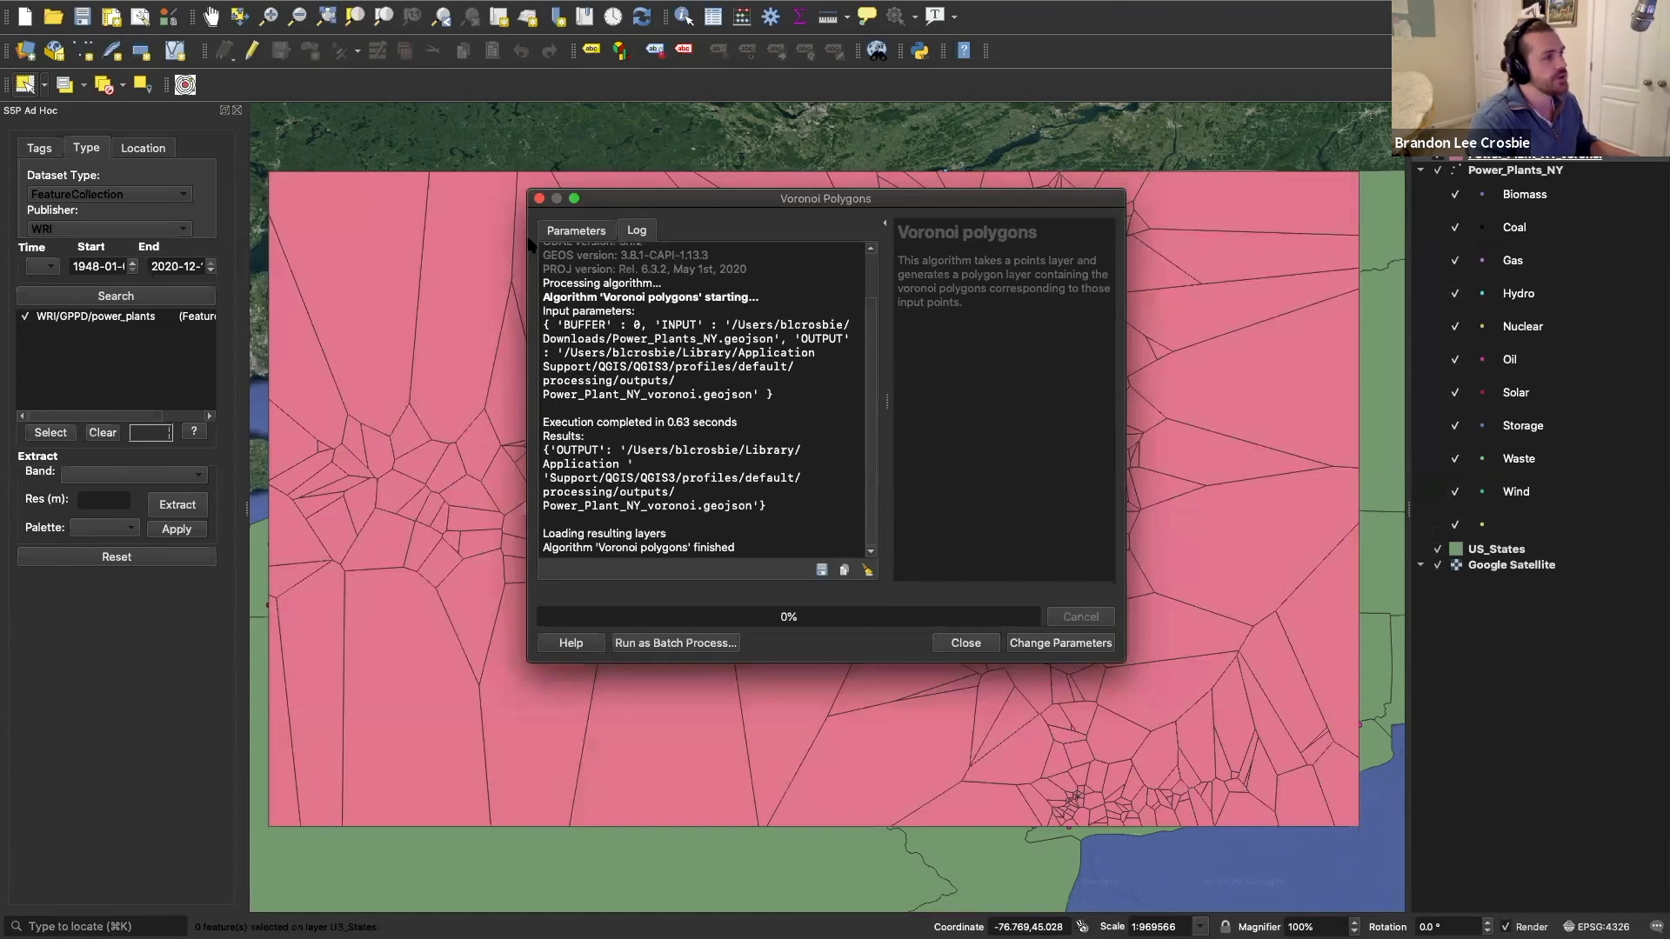
left_click(539, 199)
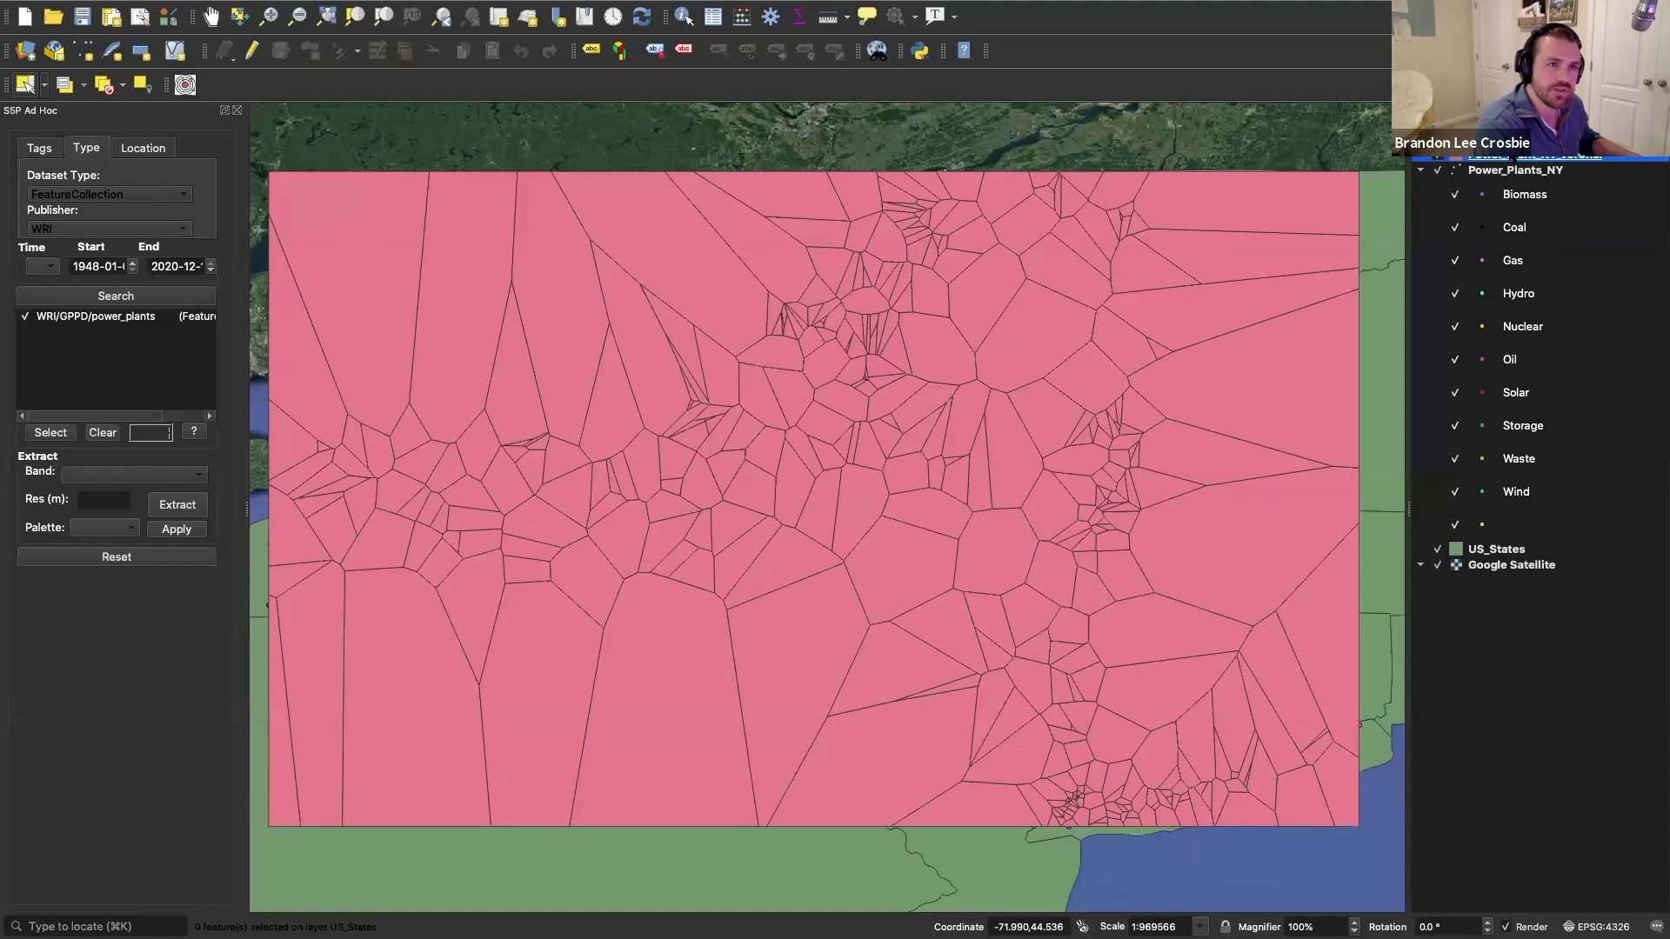
Step: Place the Power_Plant_NY_voronoi layer beneath the Power_Plants_NY points and hide the US_States layer
left_click_drag(1513, 157, 1457, 177)
left_click_drag(1462, 163, 1471, 150)
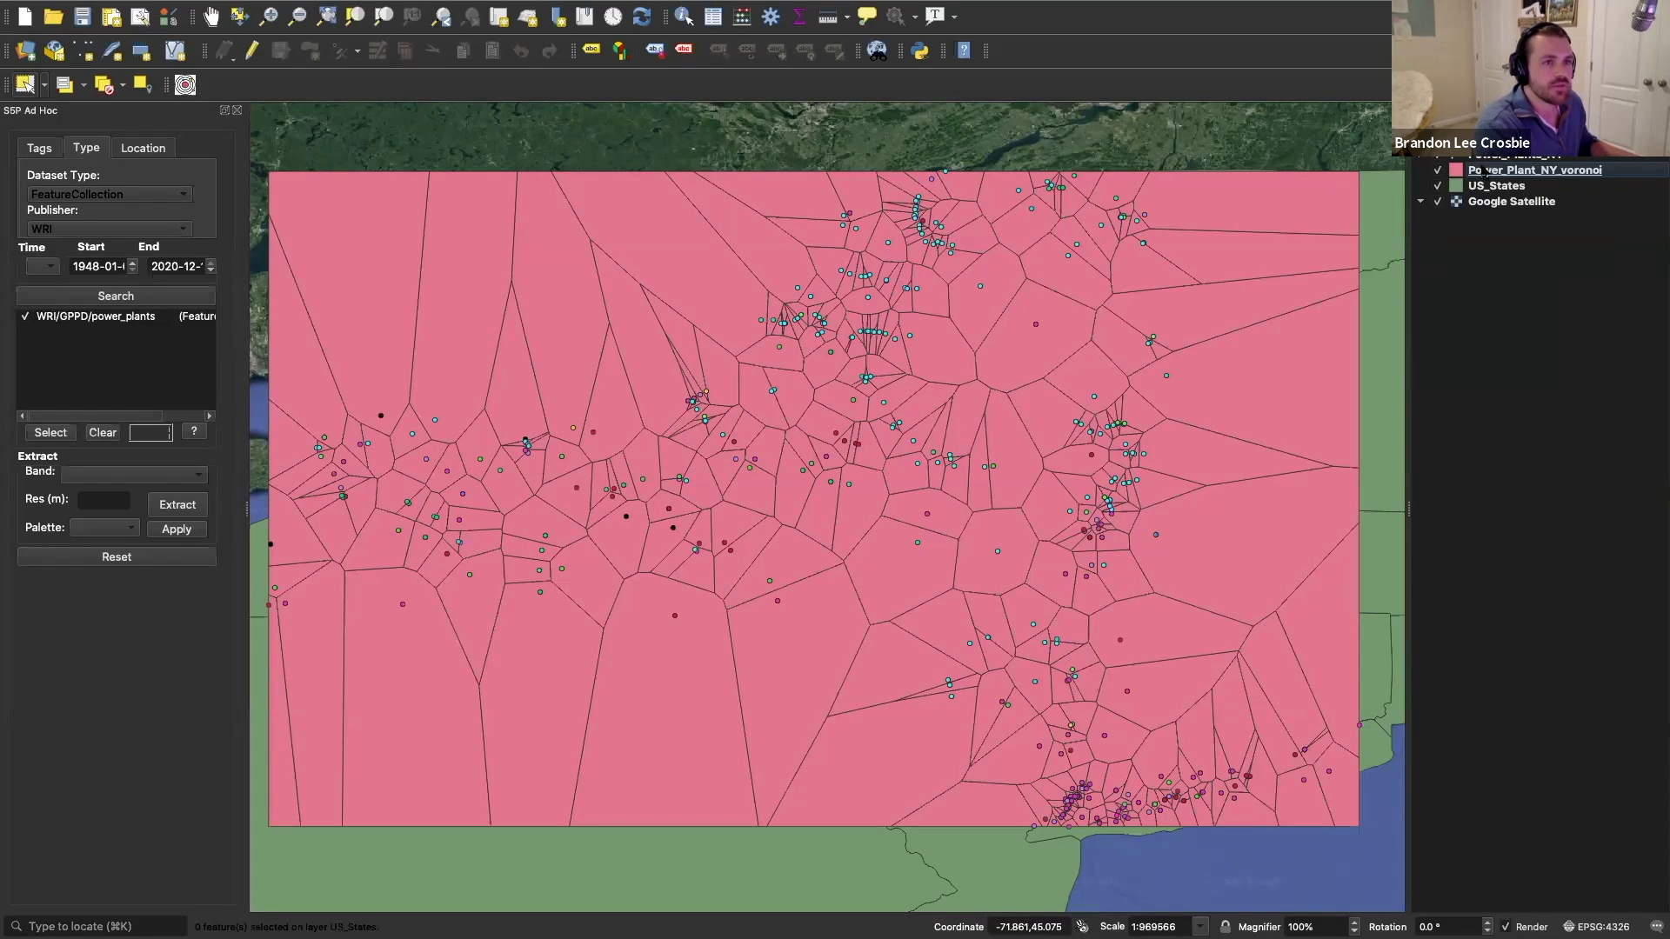
right_click(1507, 174)
left_click(1507, 180)
right_click(1507, 173)
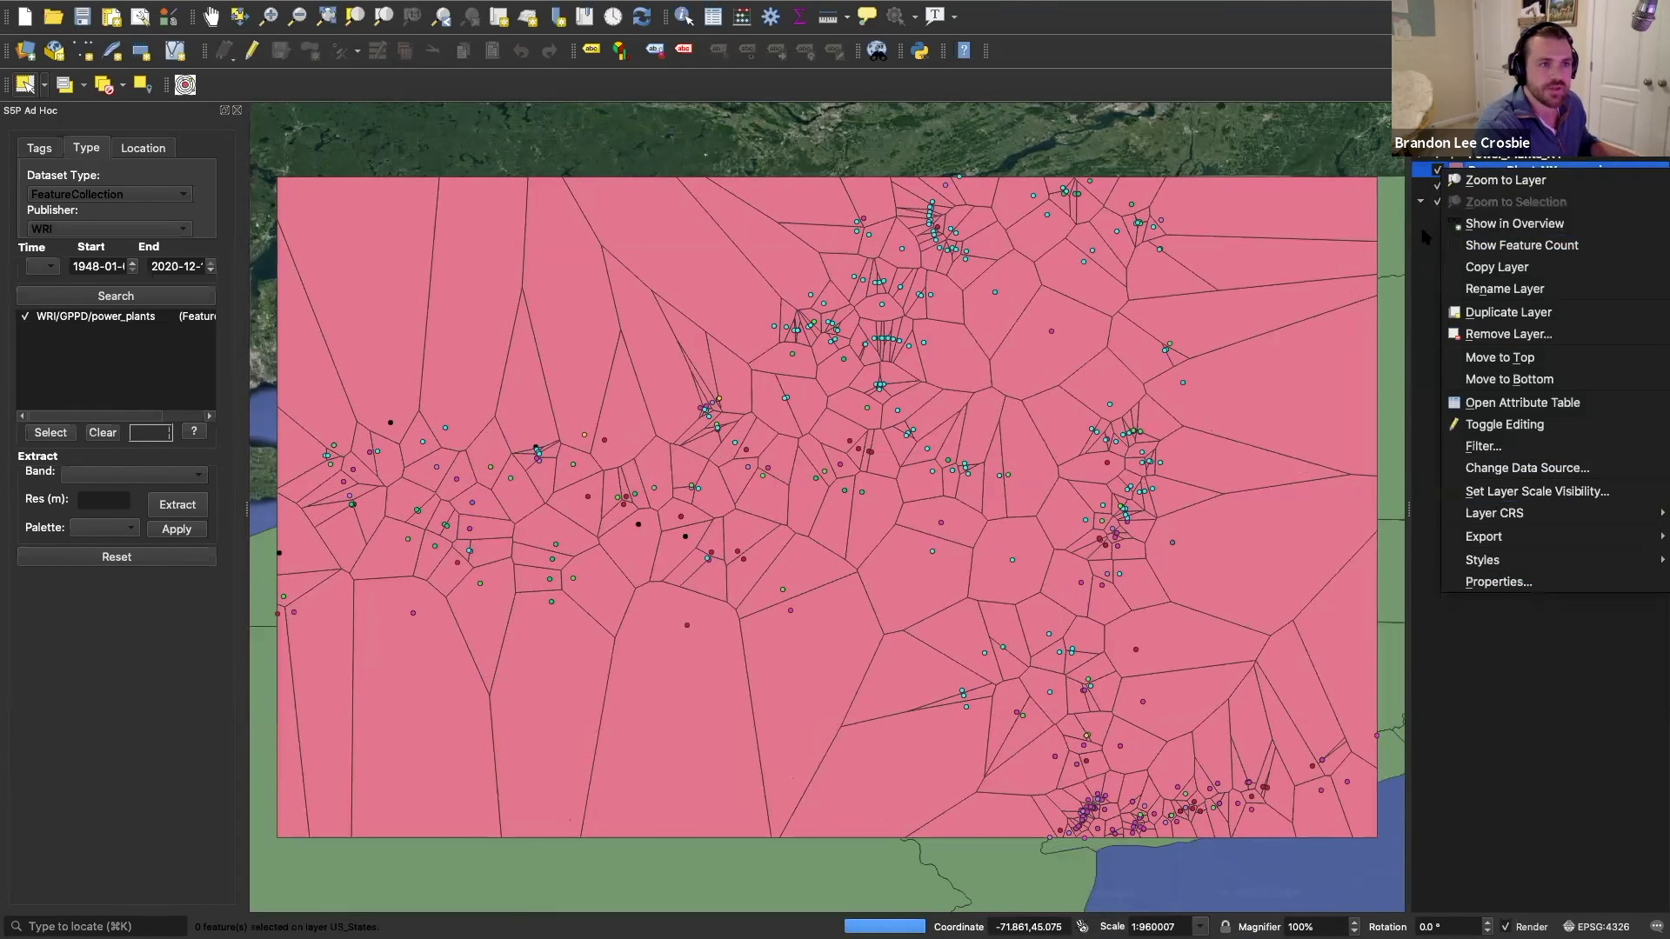
left_click(1426, 226)
left_click(1437, 186)
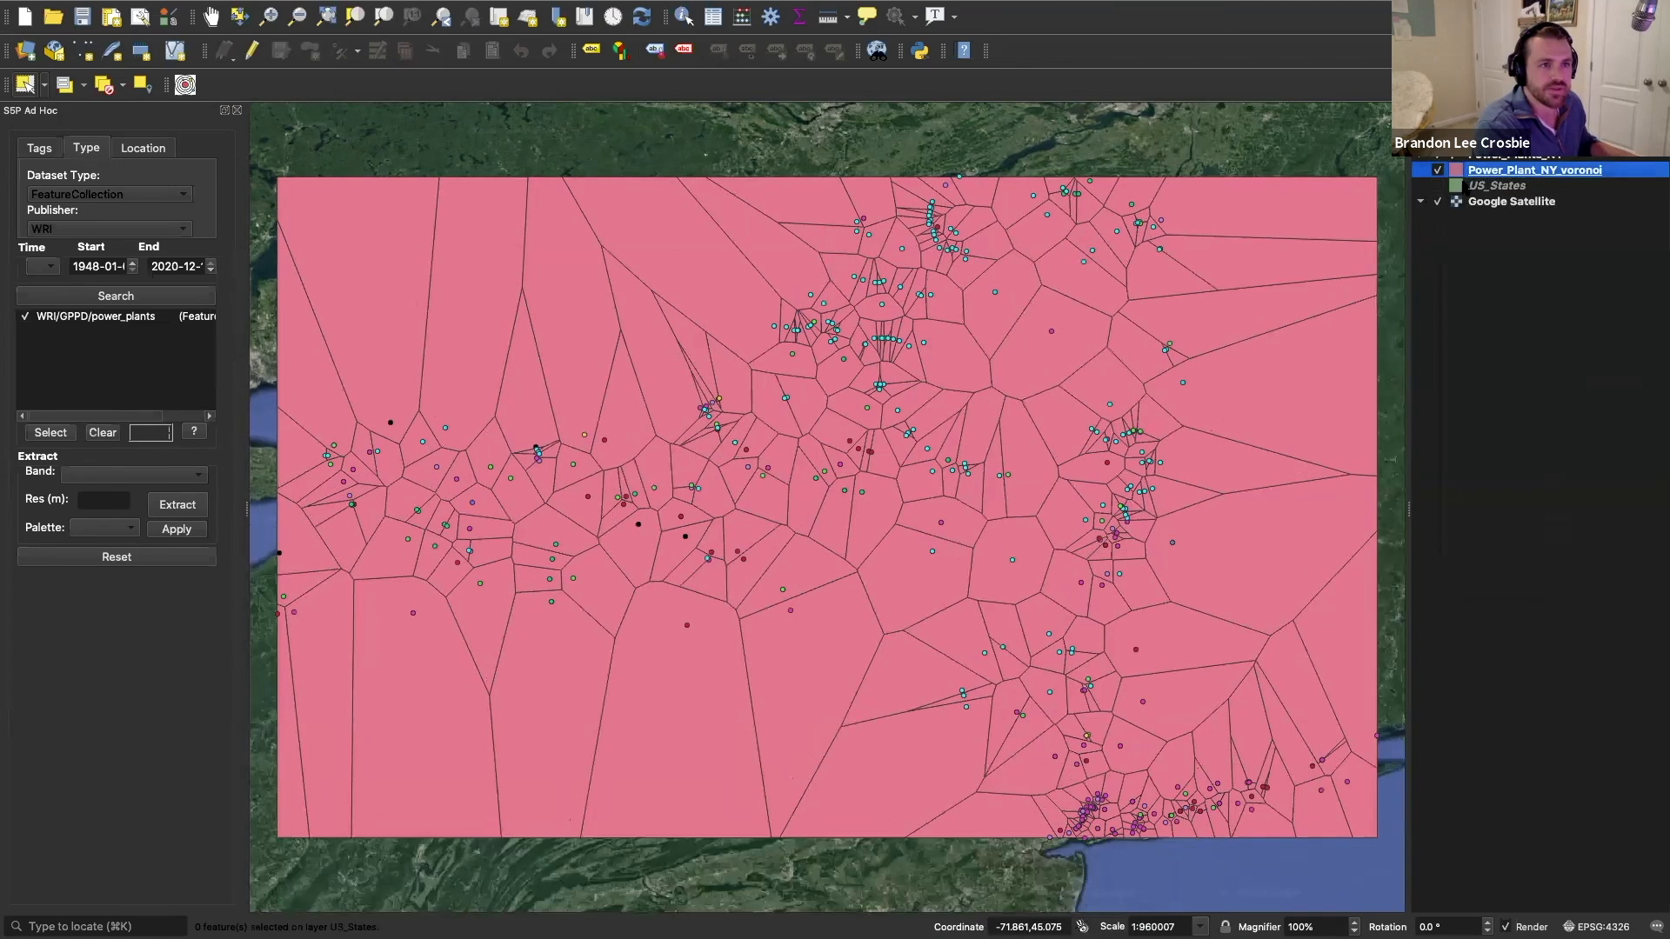
Step: Set the layer rendering opacity of Power_Plant_NY_voronoi to about 50.5 % in its symbology properties
right_click(1513, 173)
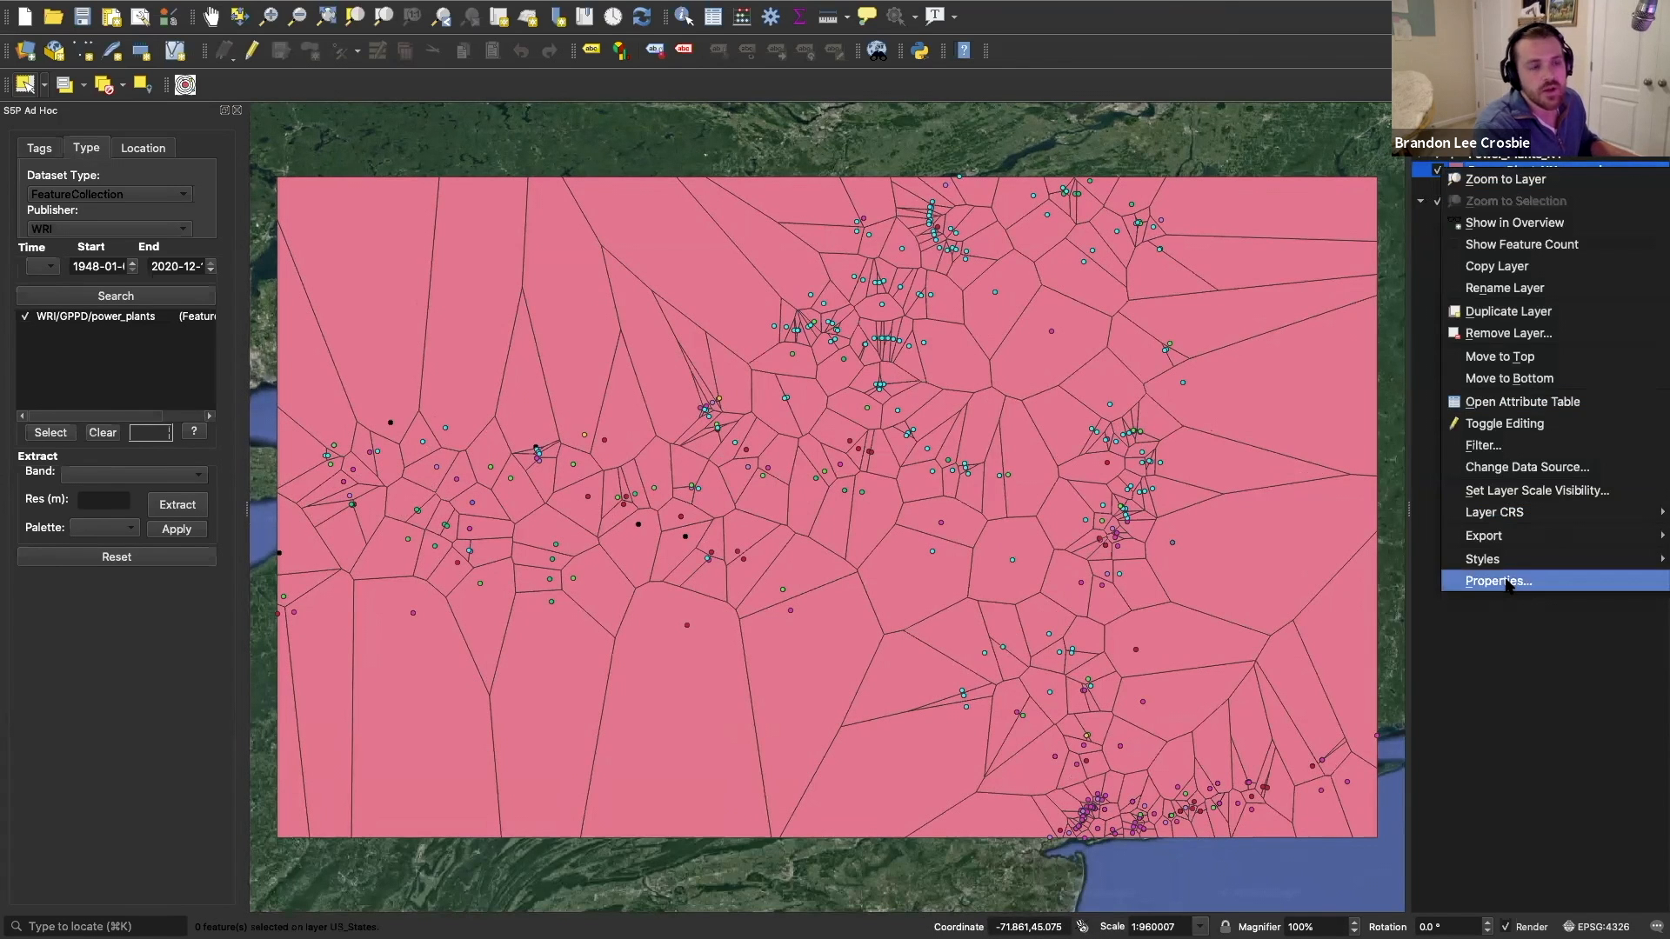
left_click(1514, 575)
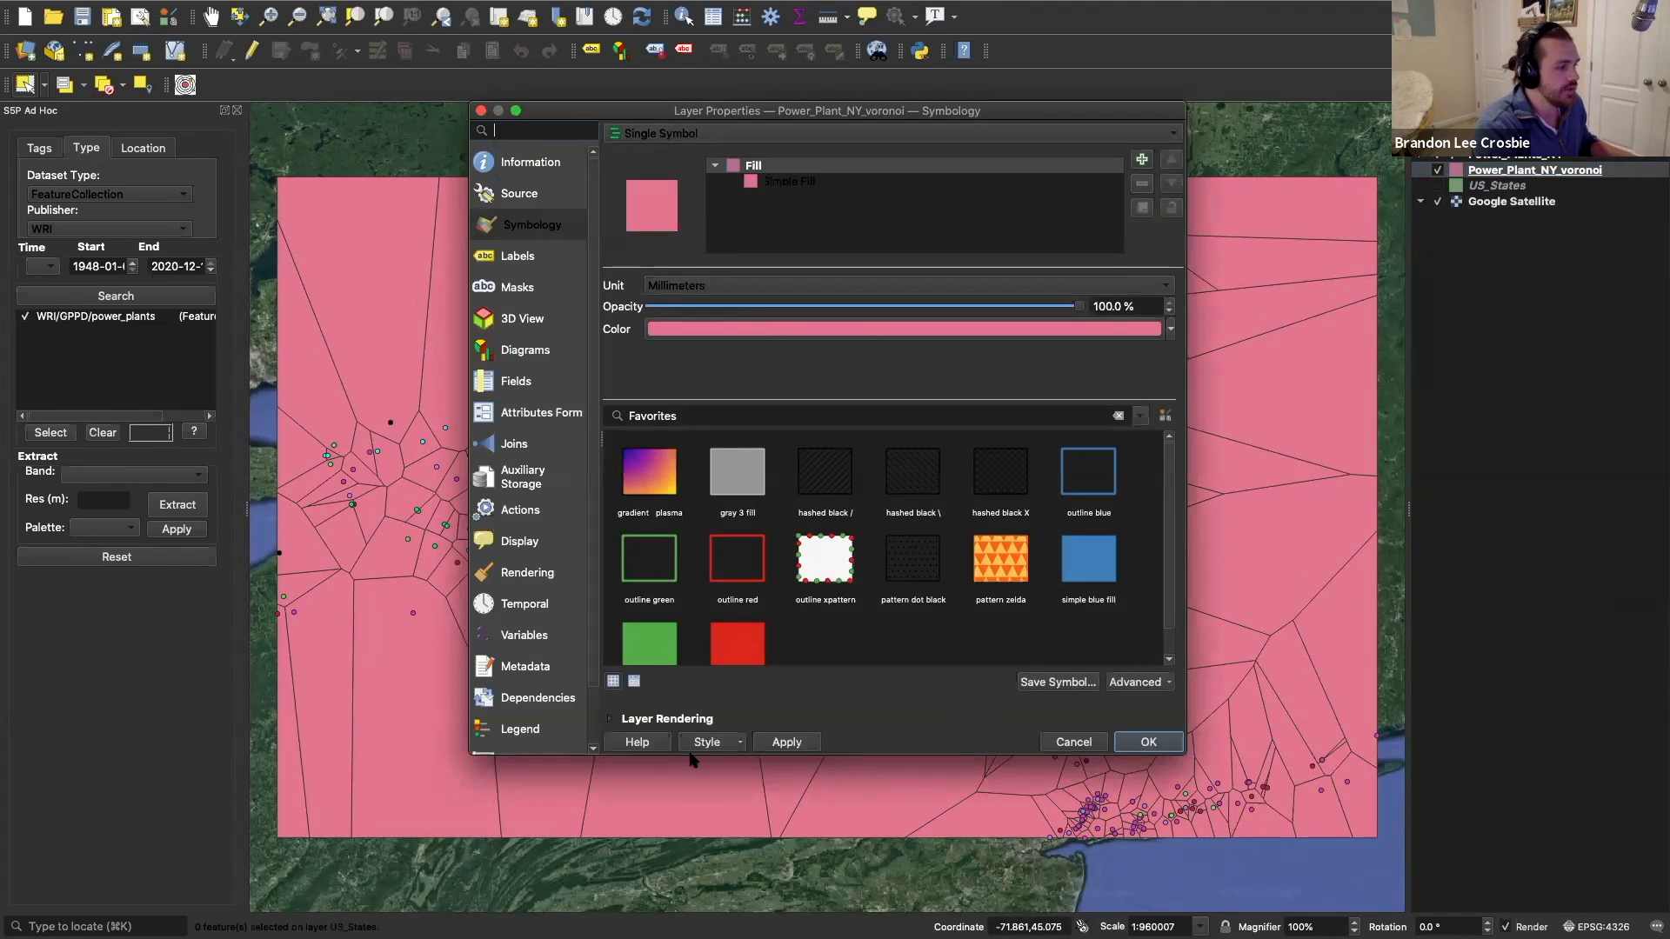
left_click(622, 719)
left_click(626, 720)
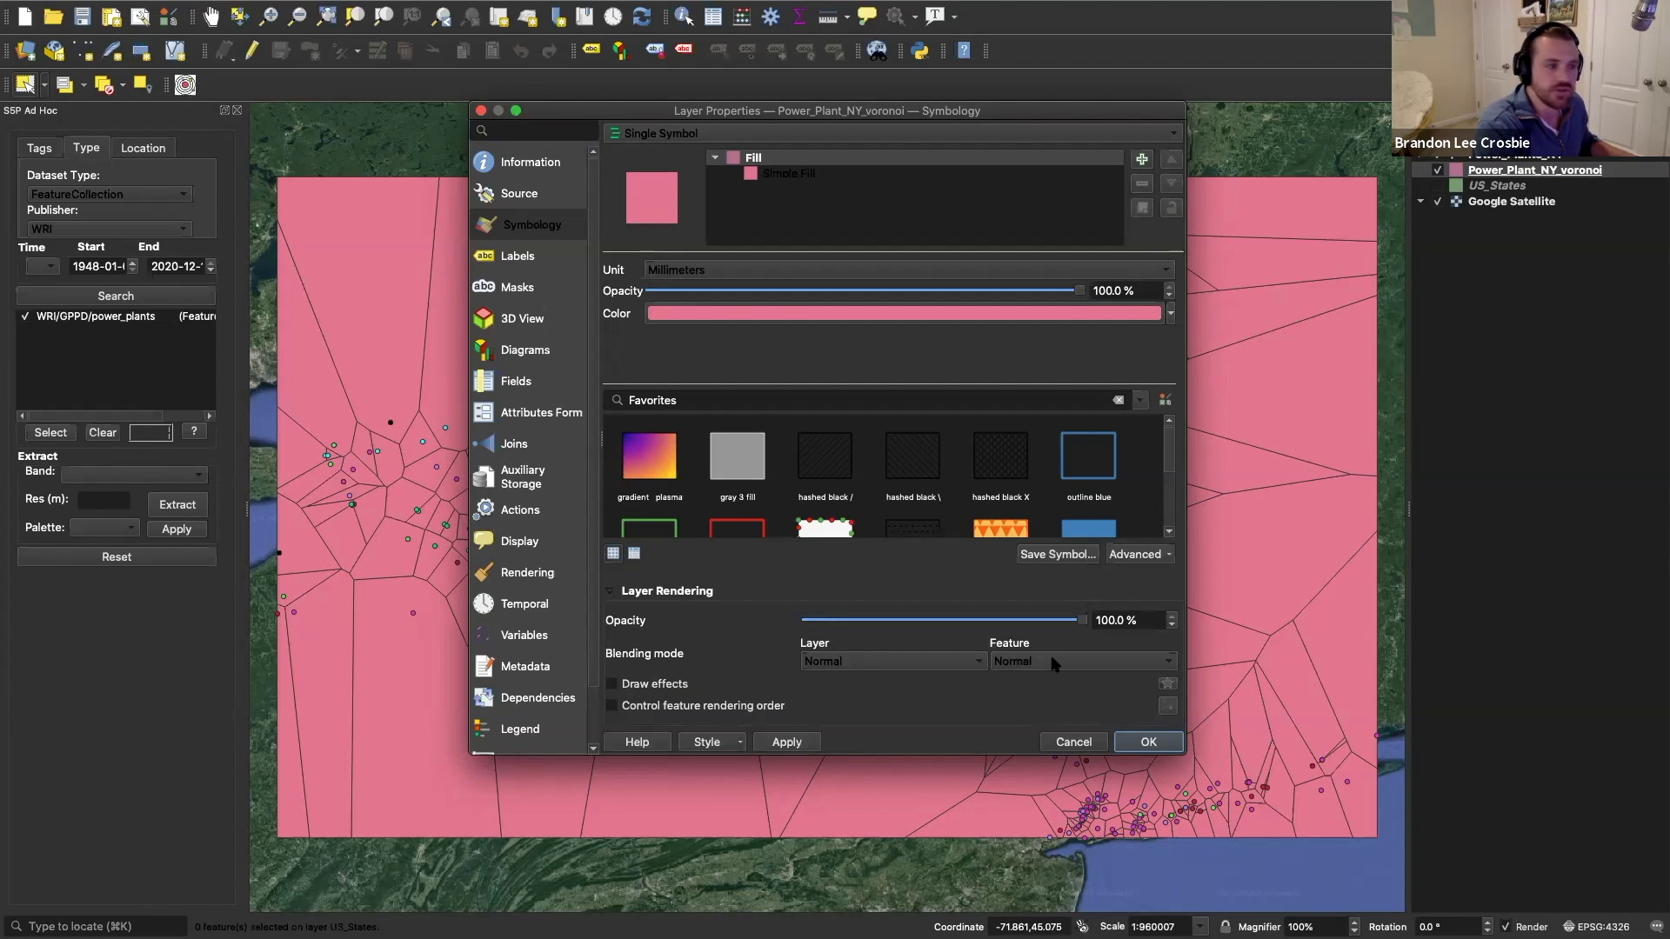
left_click_drag(1080, 624, 946, 627)
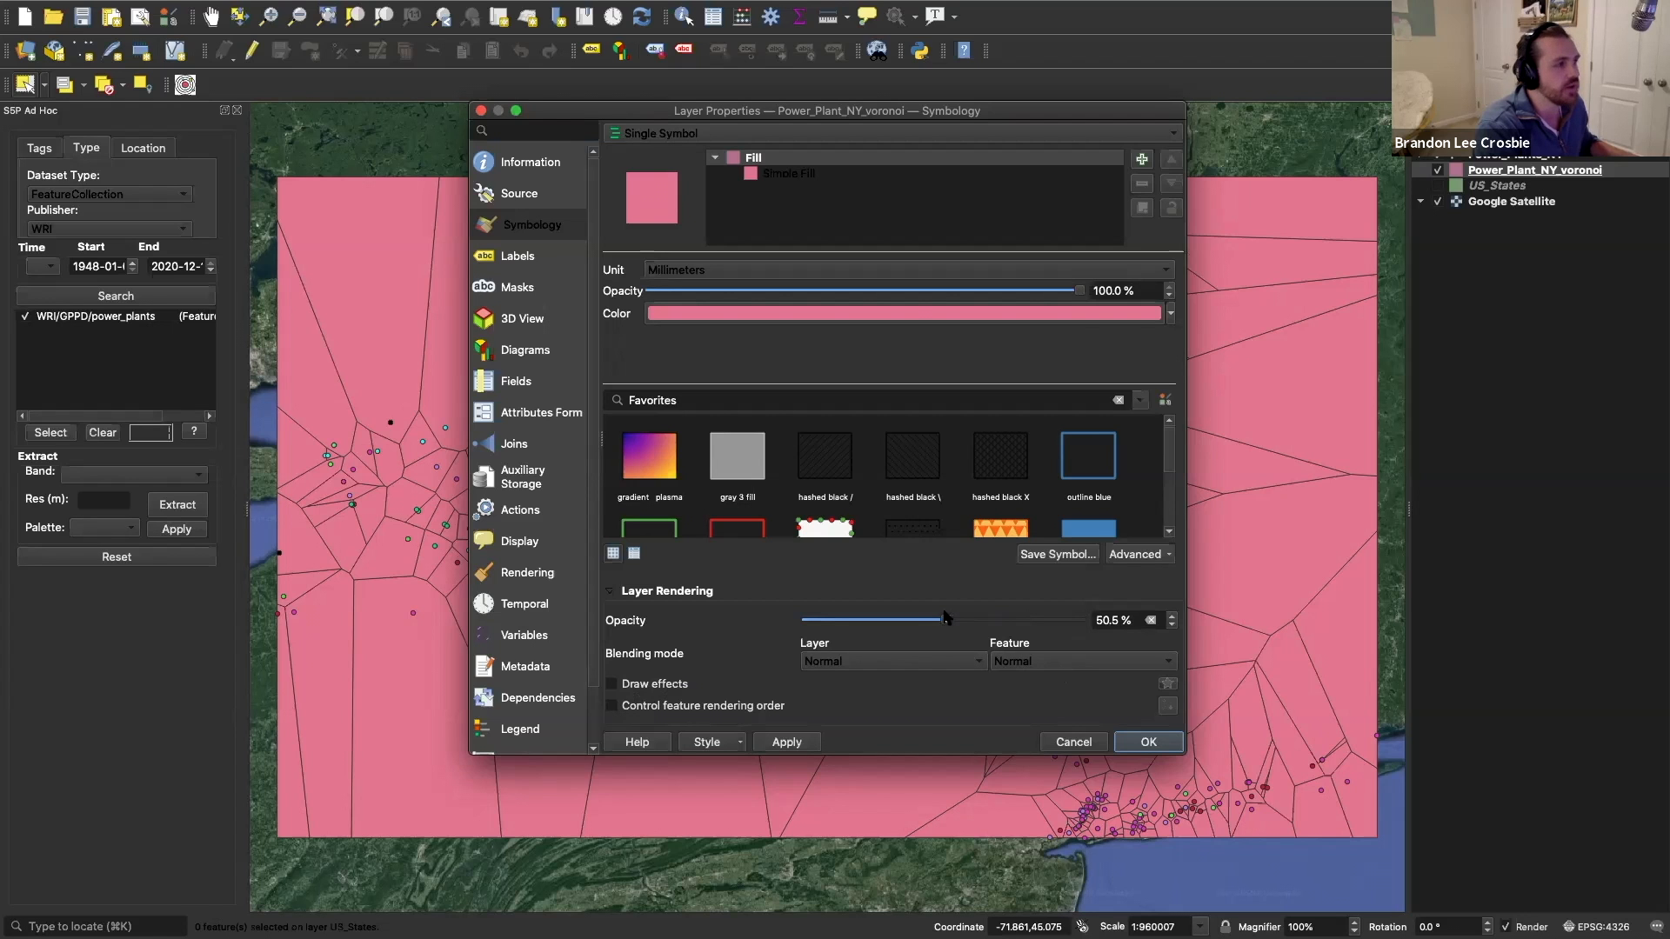
Step: Change the Voronoi layer's fill color to orange #e89211 and apply the symbology
left_click(1162, 314)
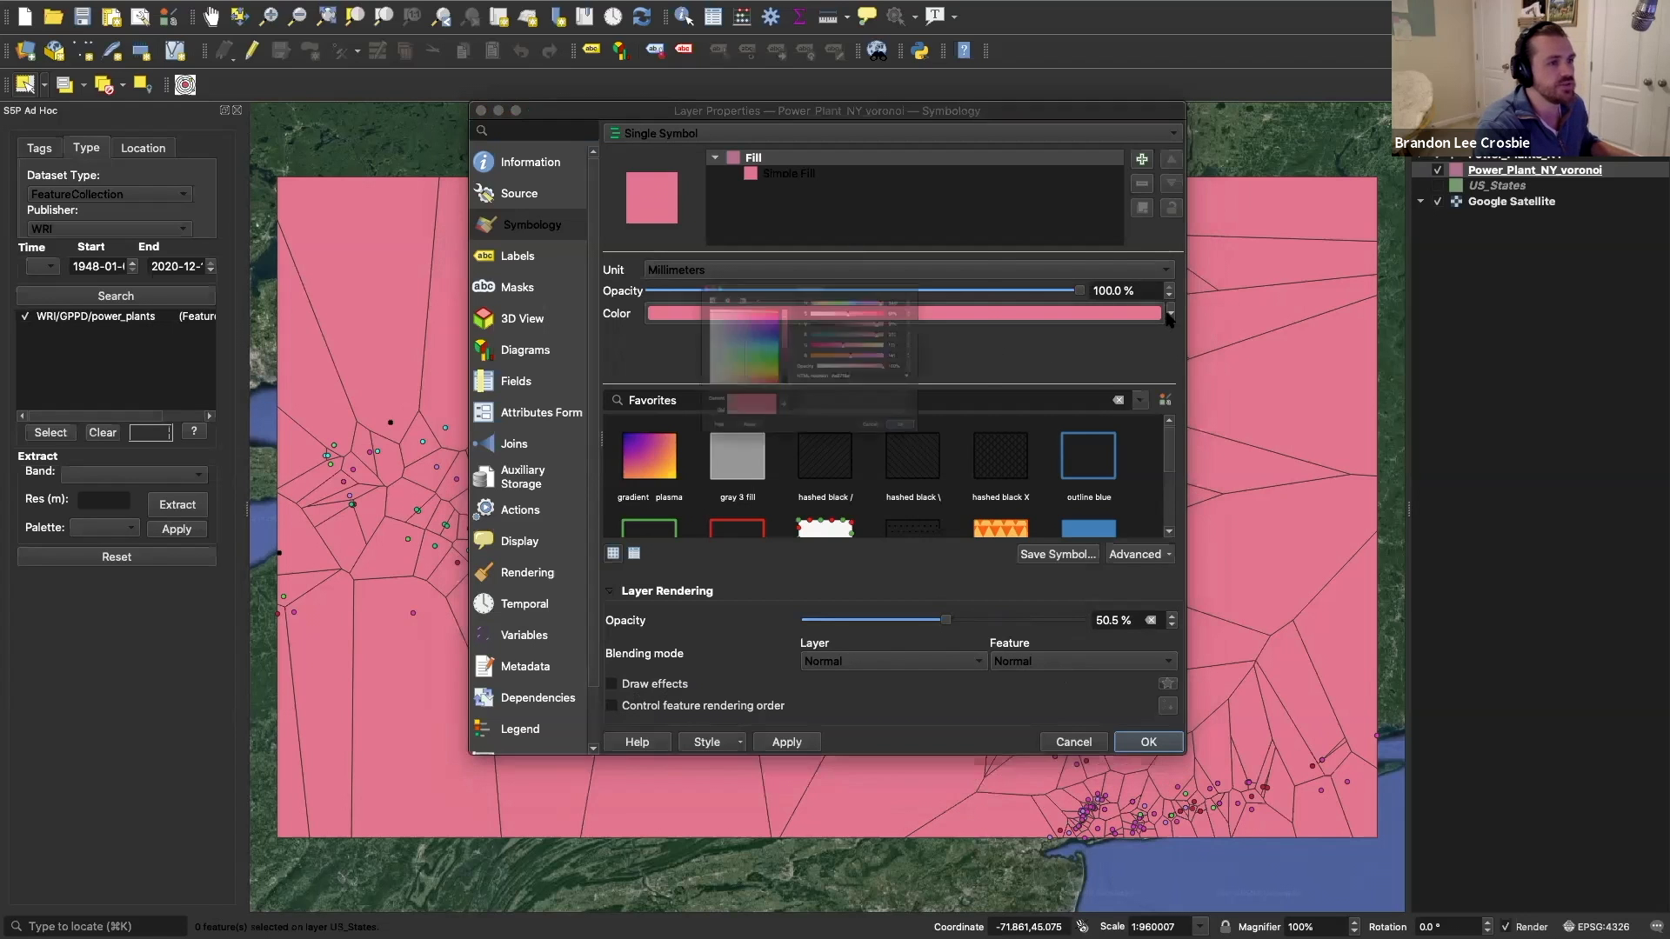
mouse_move(727, 393)
left_mouse_down()
mouse_move(701, 400)
mouse_move(718, 404)
left_mouse_up()
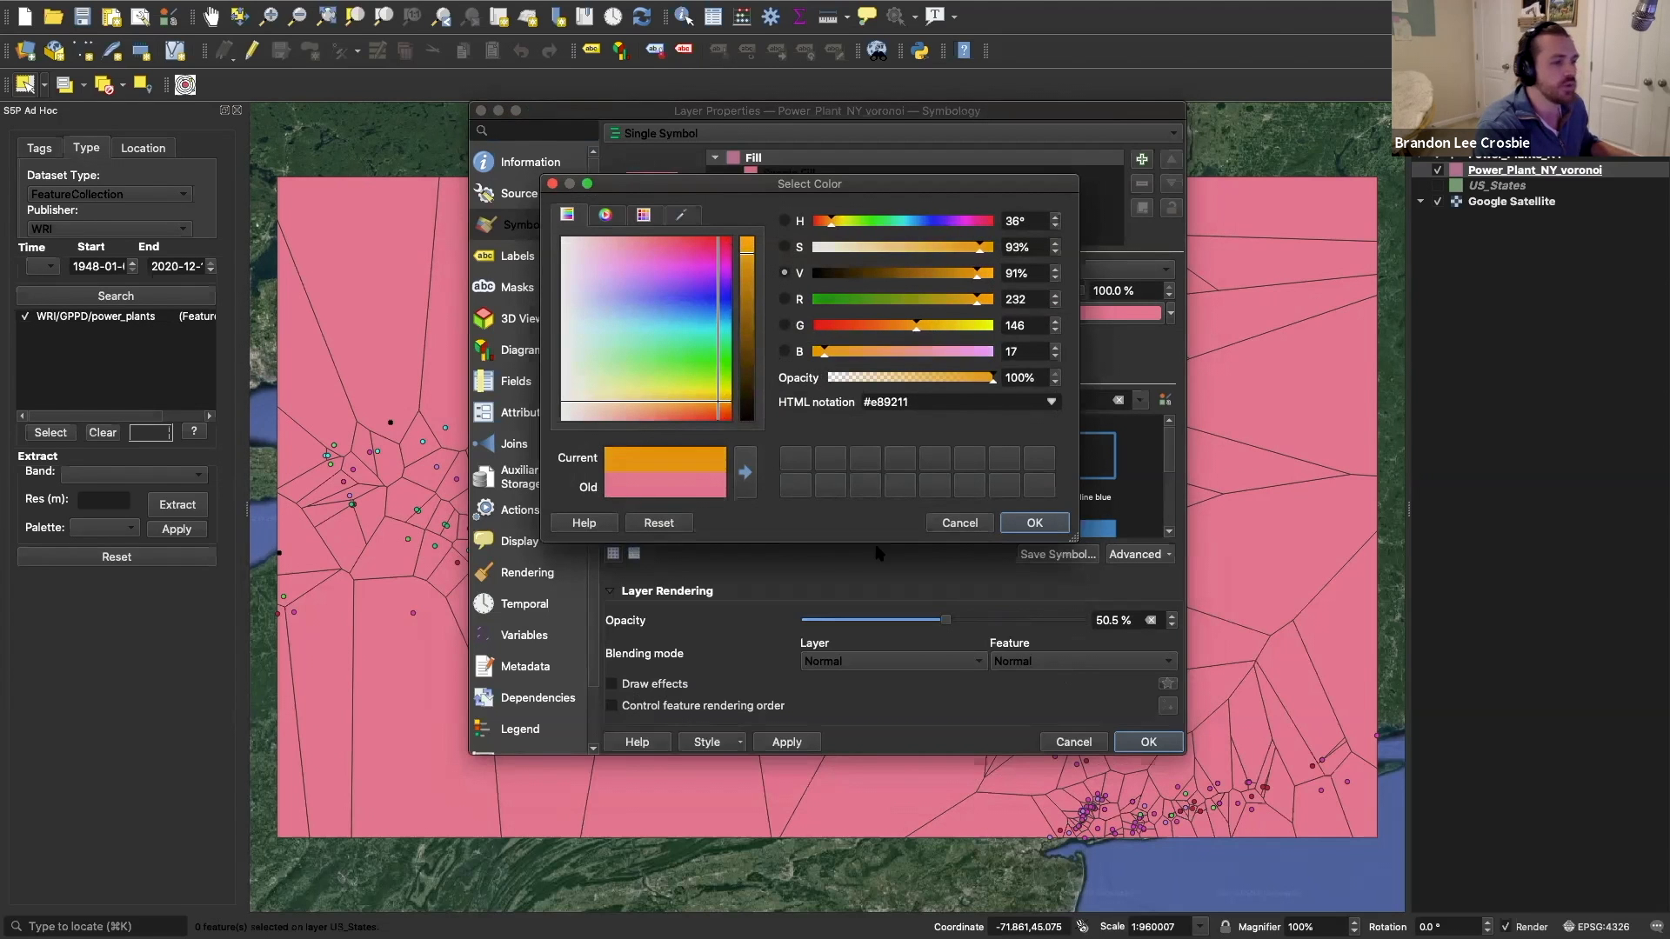
left_click(1033, 523)
left_click(1143, 746)
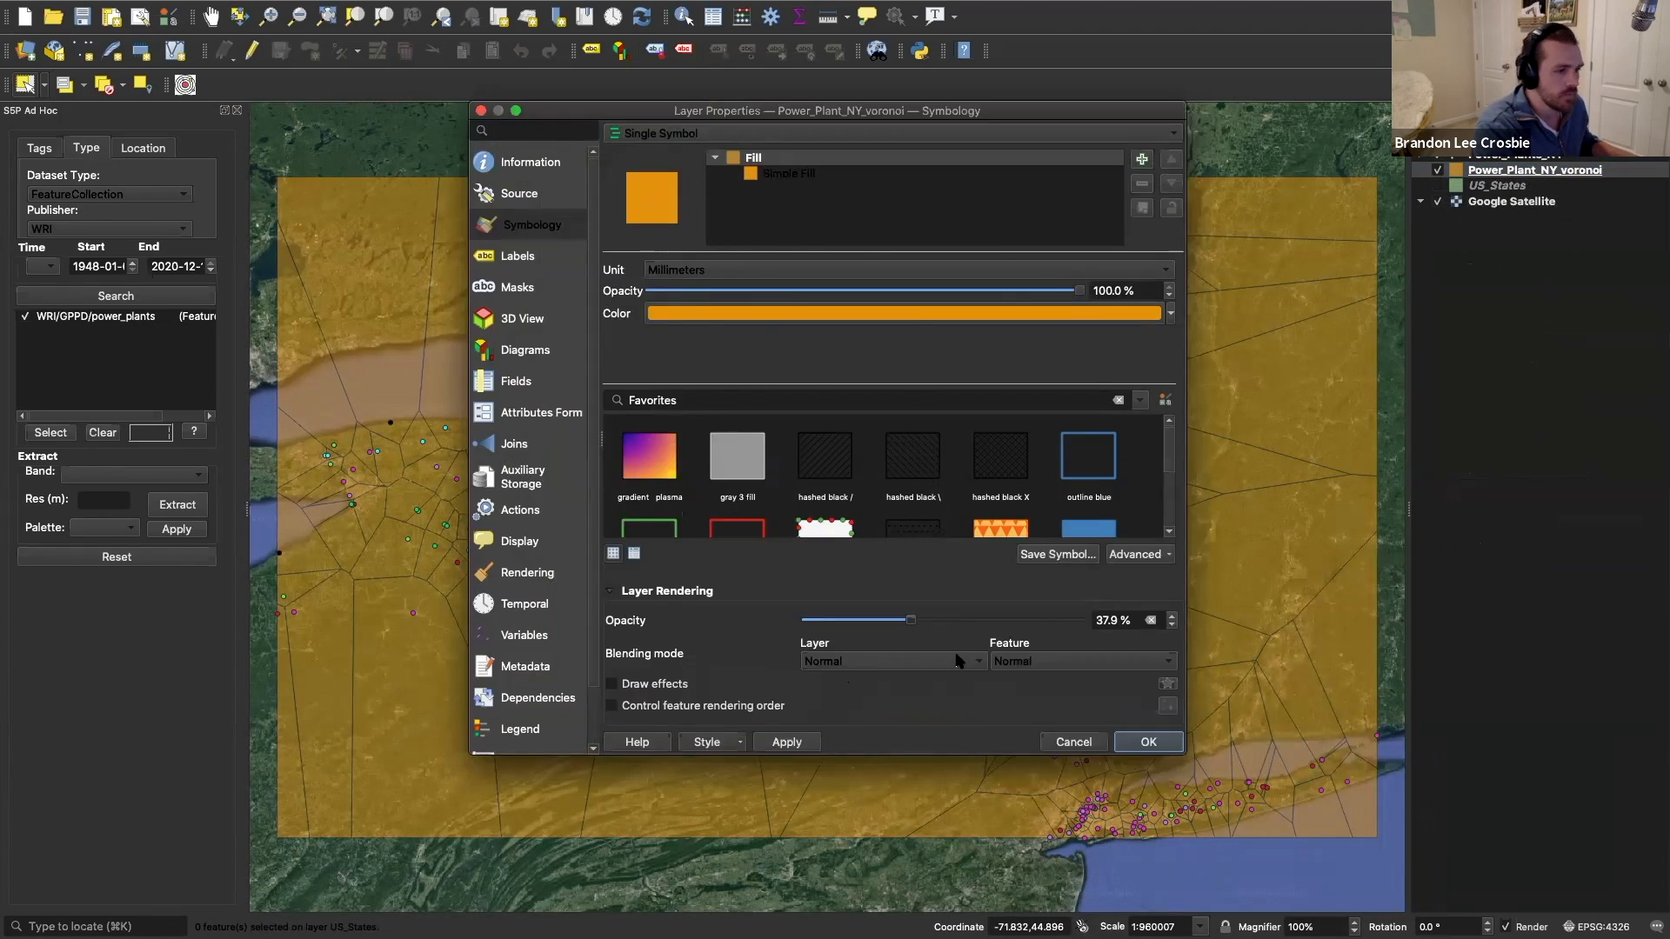
Step: Lower the Voronoi layer's rendering opacity to about 37.9 % and expand the Power_Plants_NY legend categories
left_click(1156, 637)
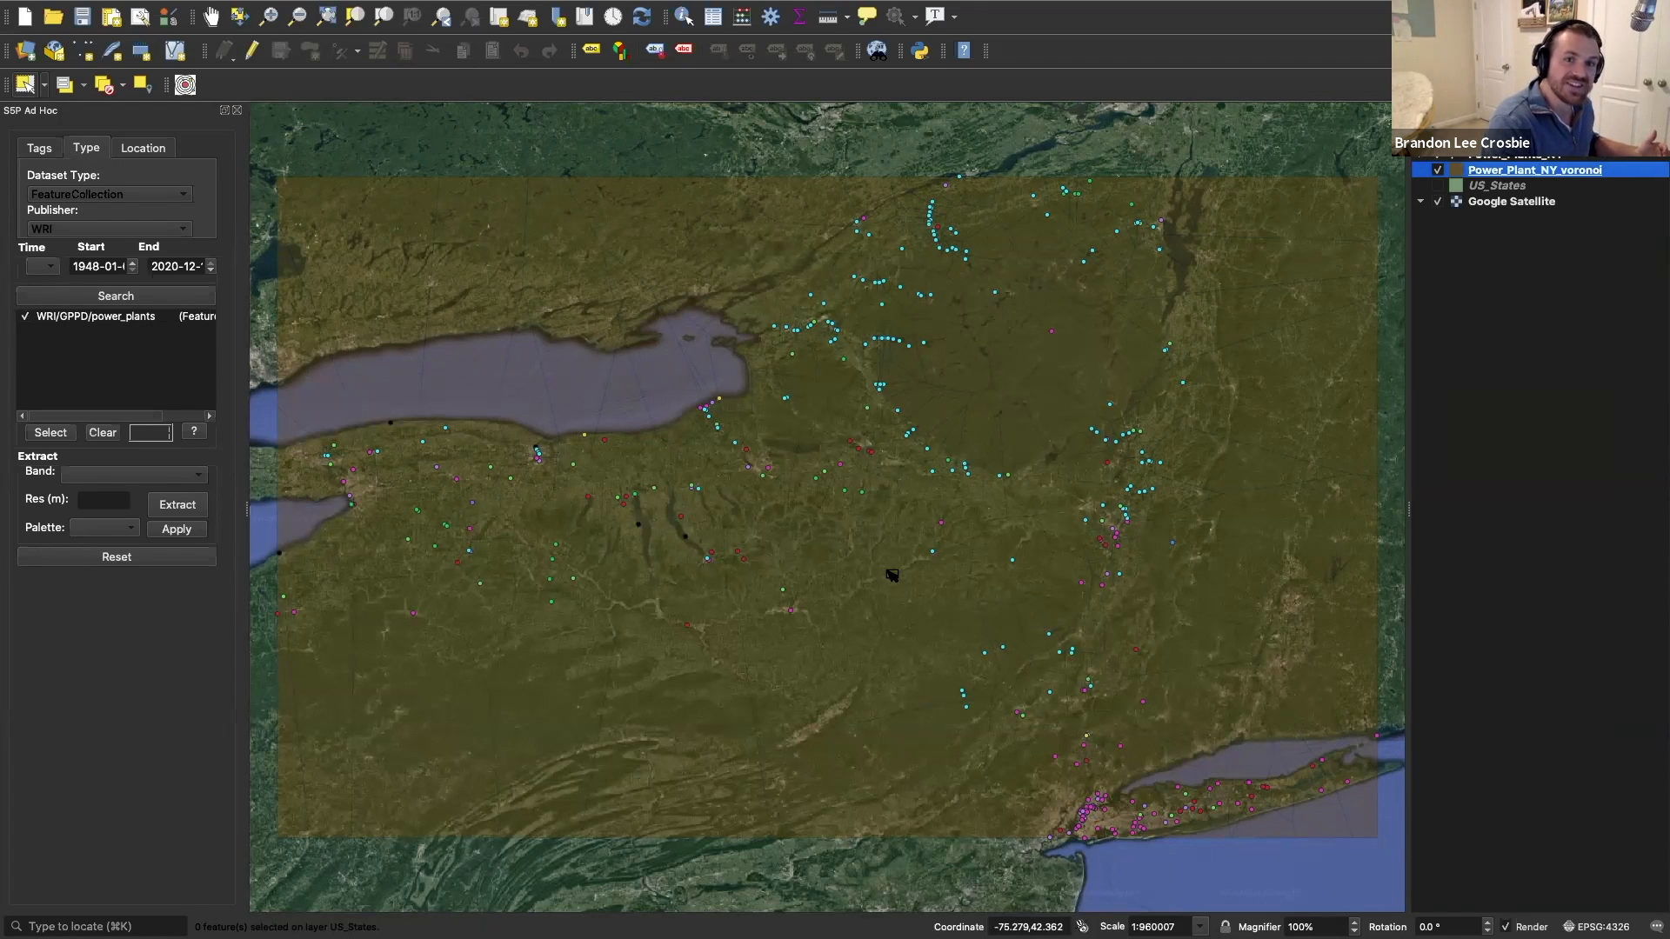
left_click(1419, 161)
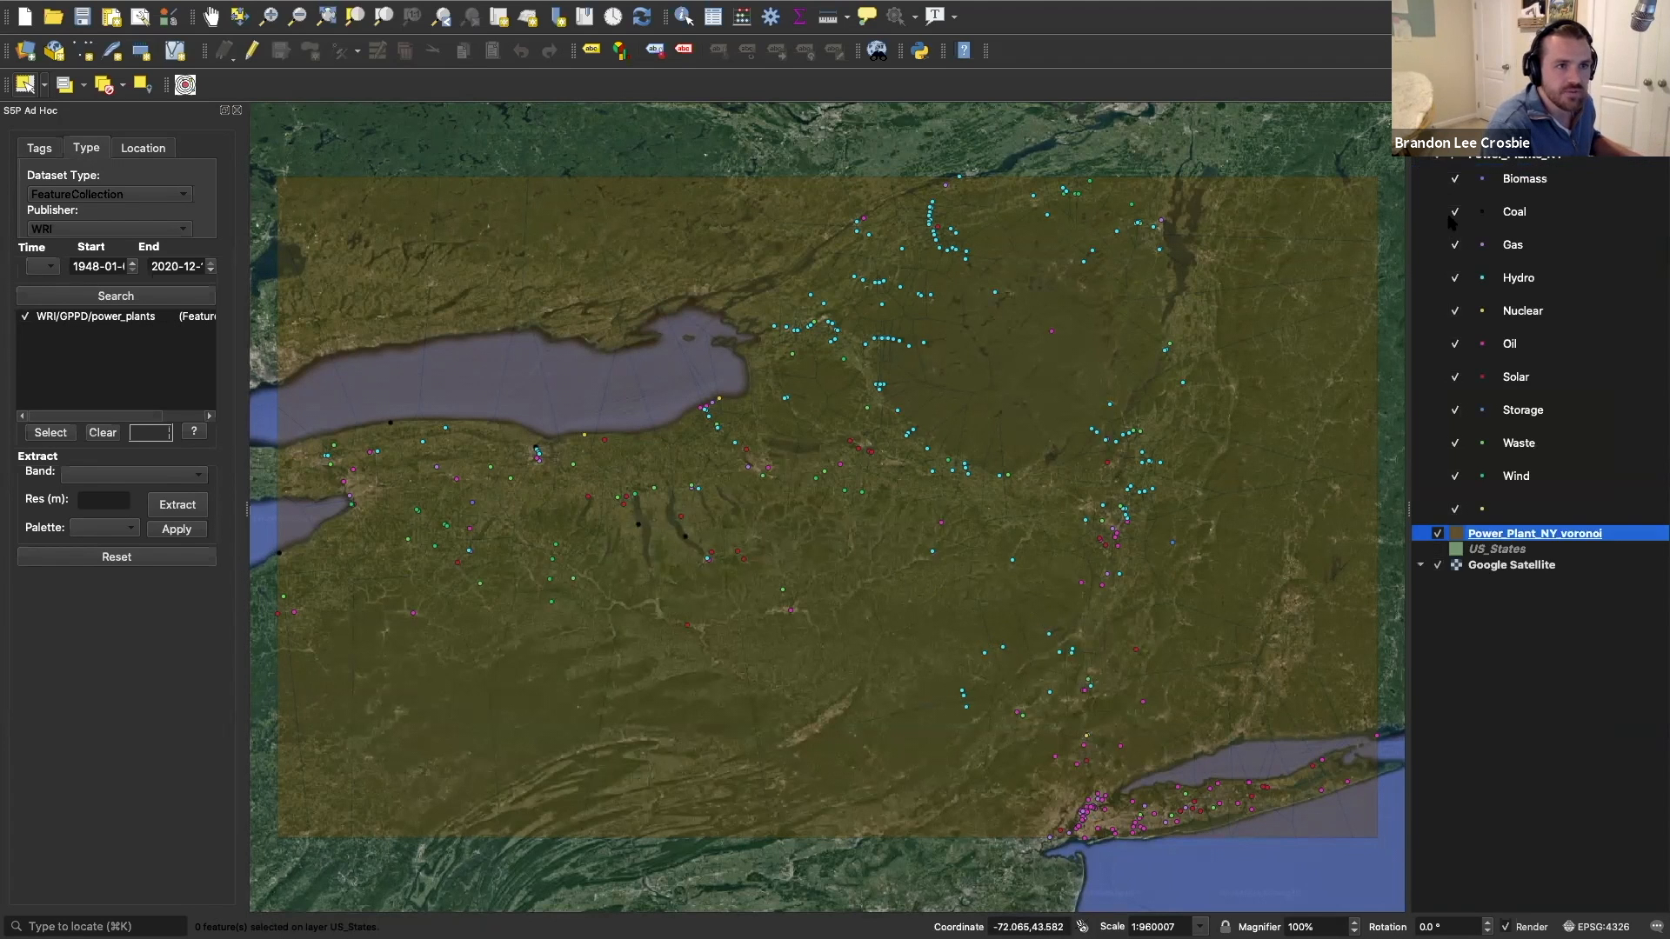
Step: Hide the Hydro, Nuclear, Solar, Storage, Waste, Wind, Biomass and unlabelled categories of the Power_Plants_NY layer
left_click(1453, 279)
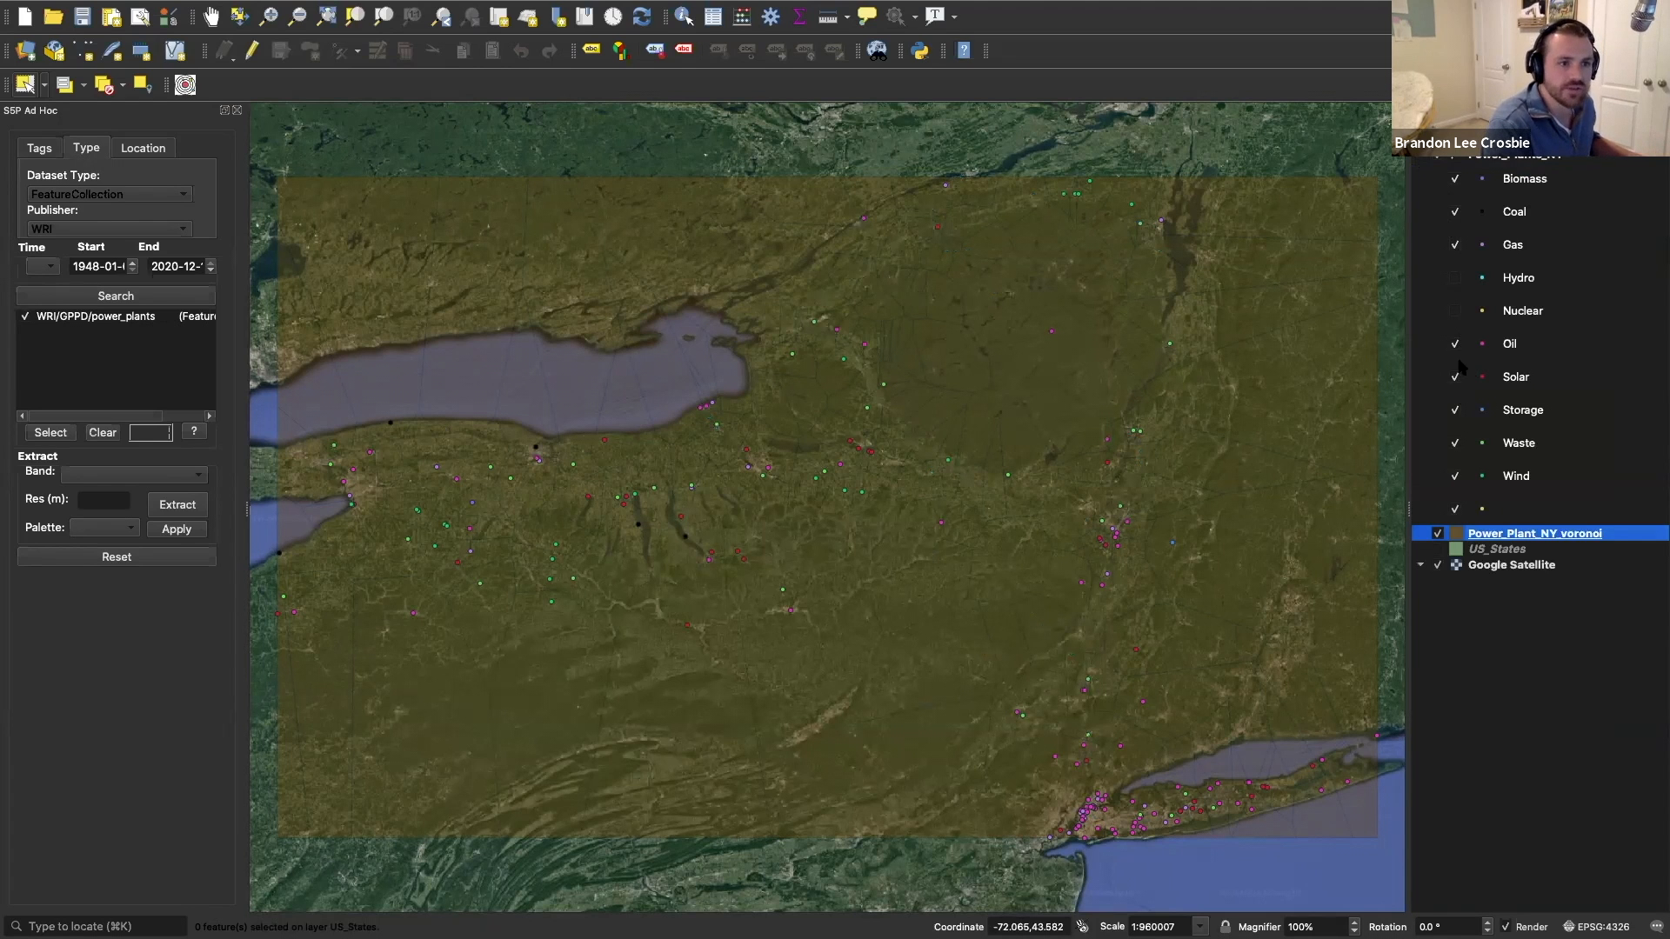
left_click(1455, 378)
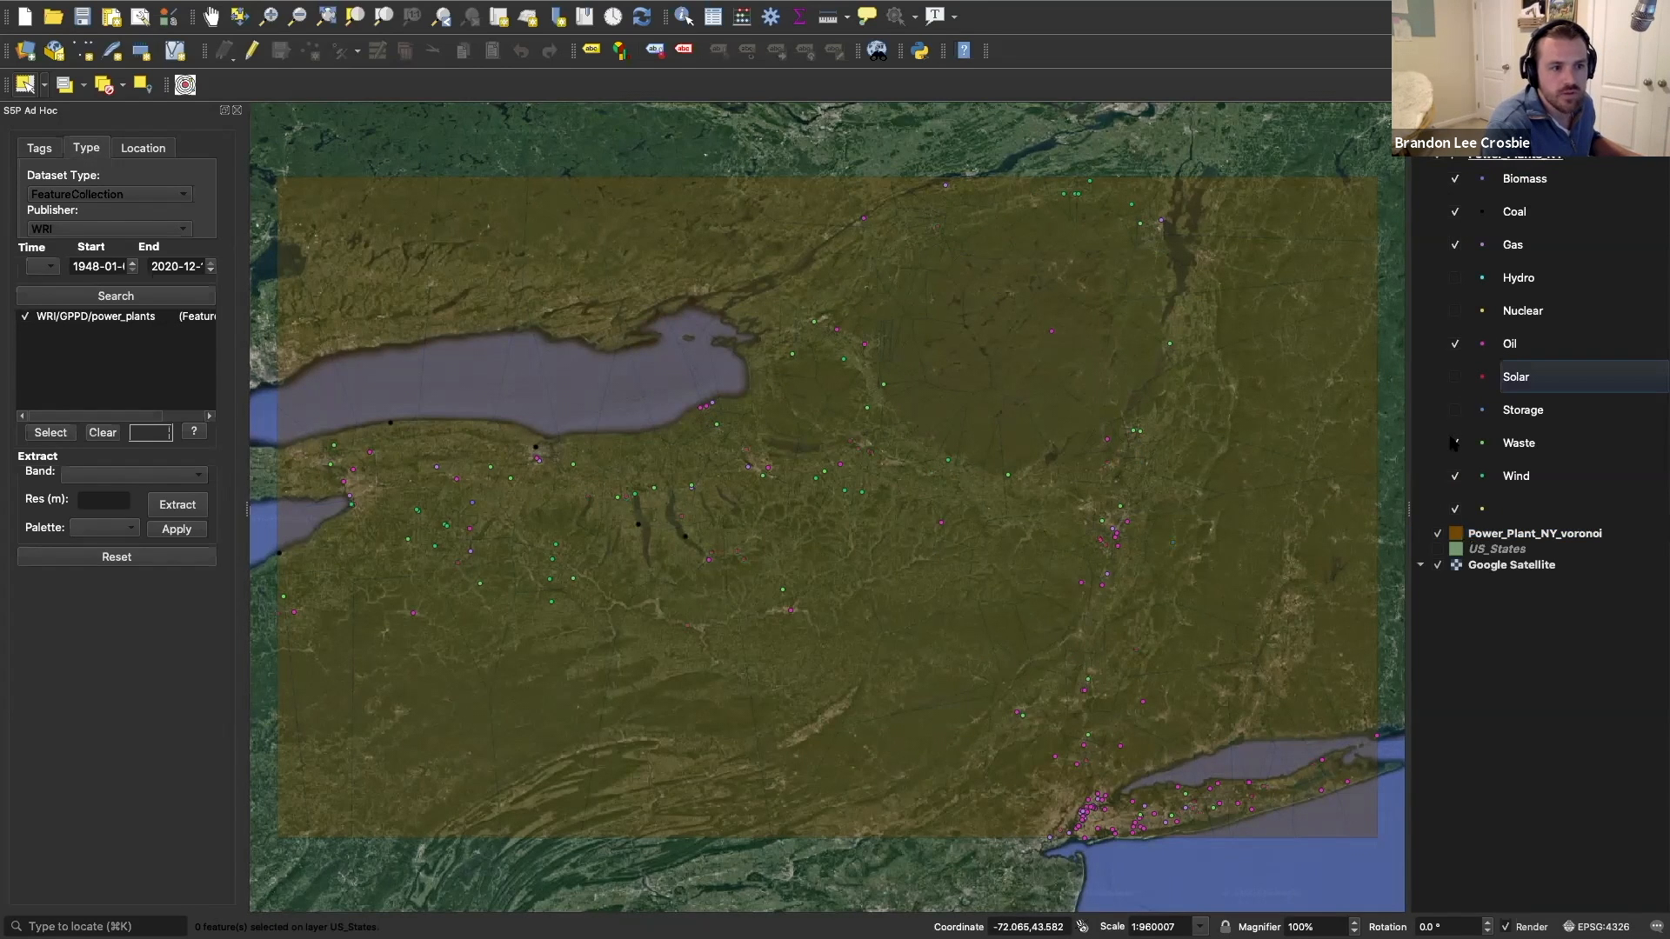
left_click(1456, 477)
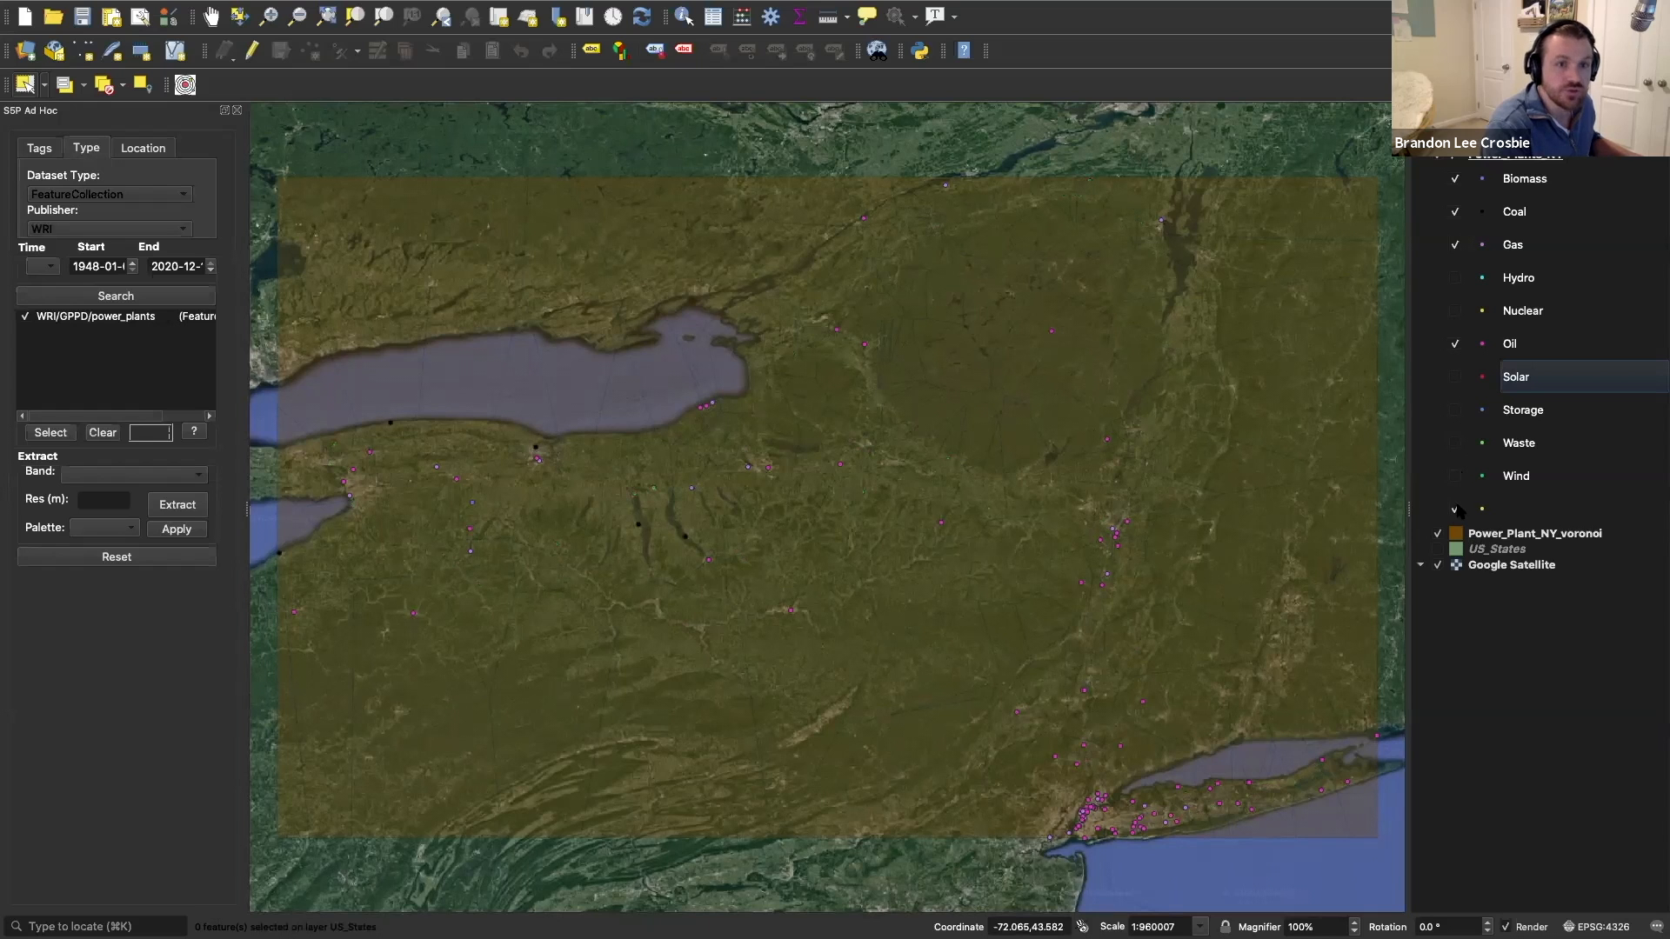
left_click(1455, 180)
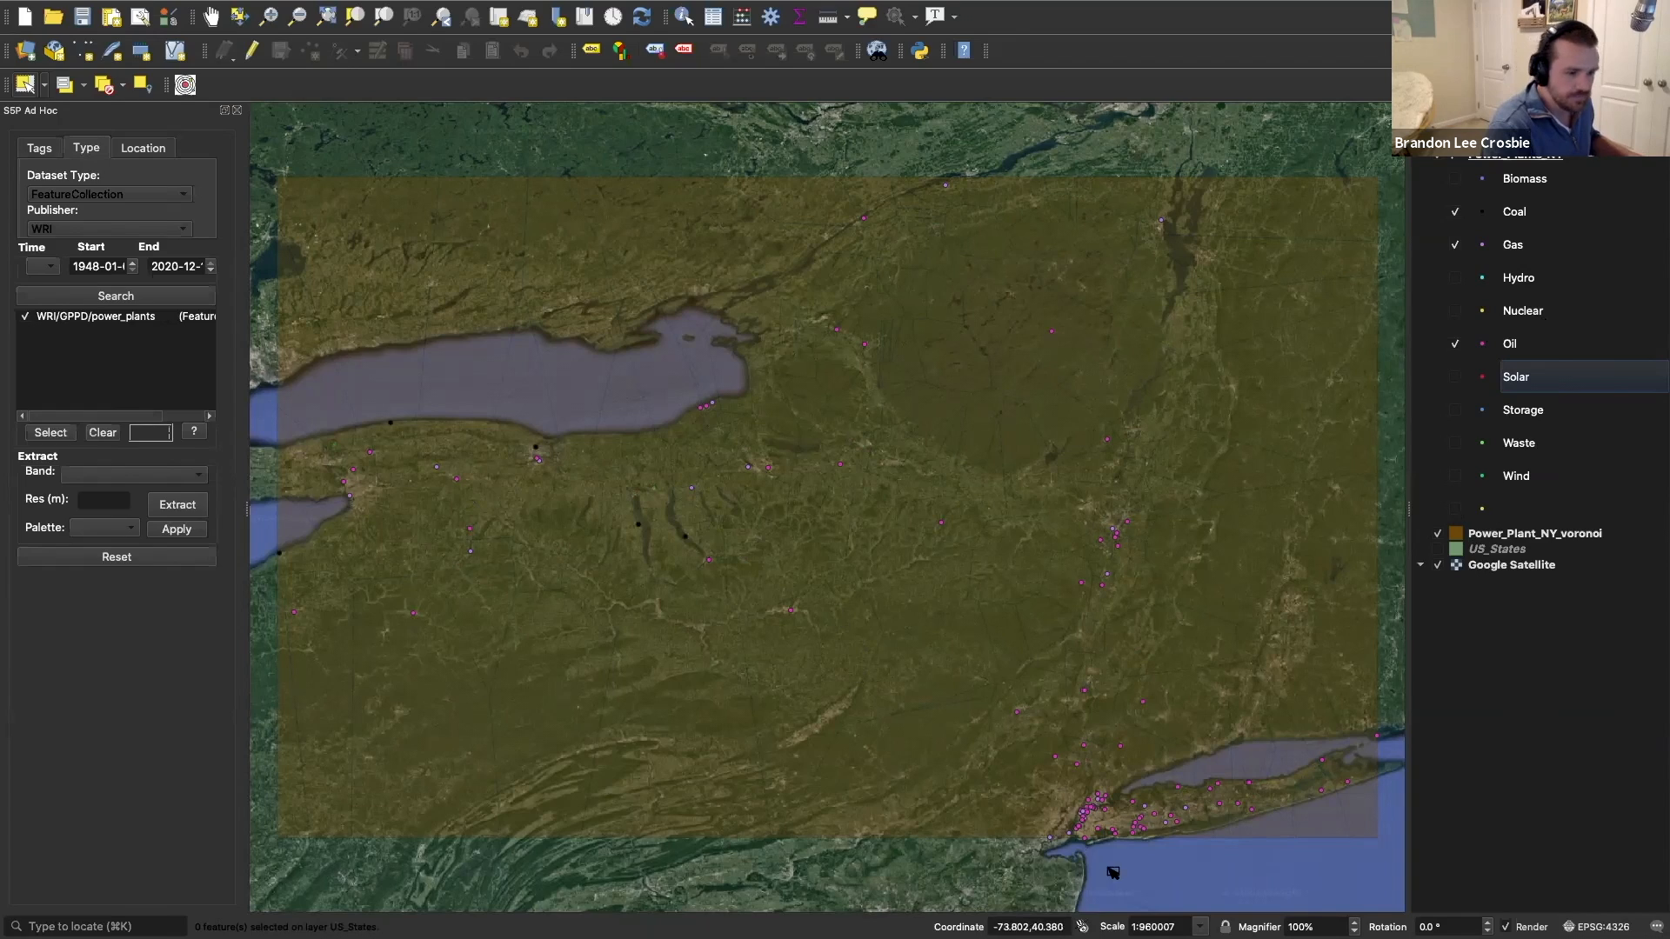
Step: Select the Power_Plant_NY_voronoi polygons covering the New York City area and western Long Island
scroll(1217, 844, "up", 1)
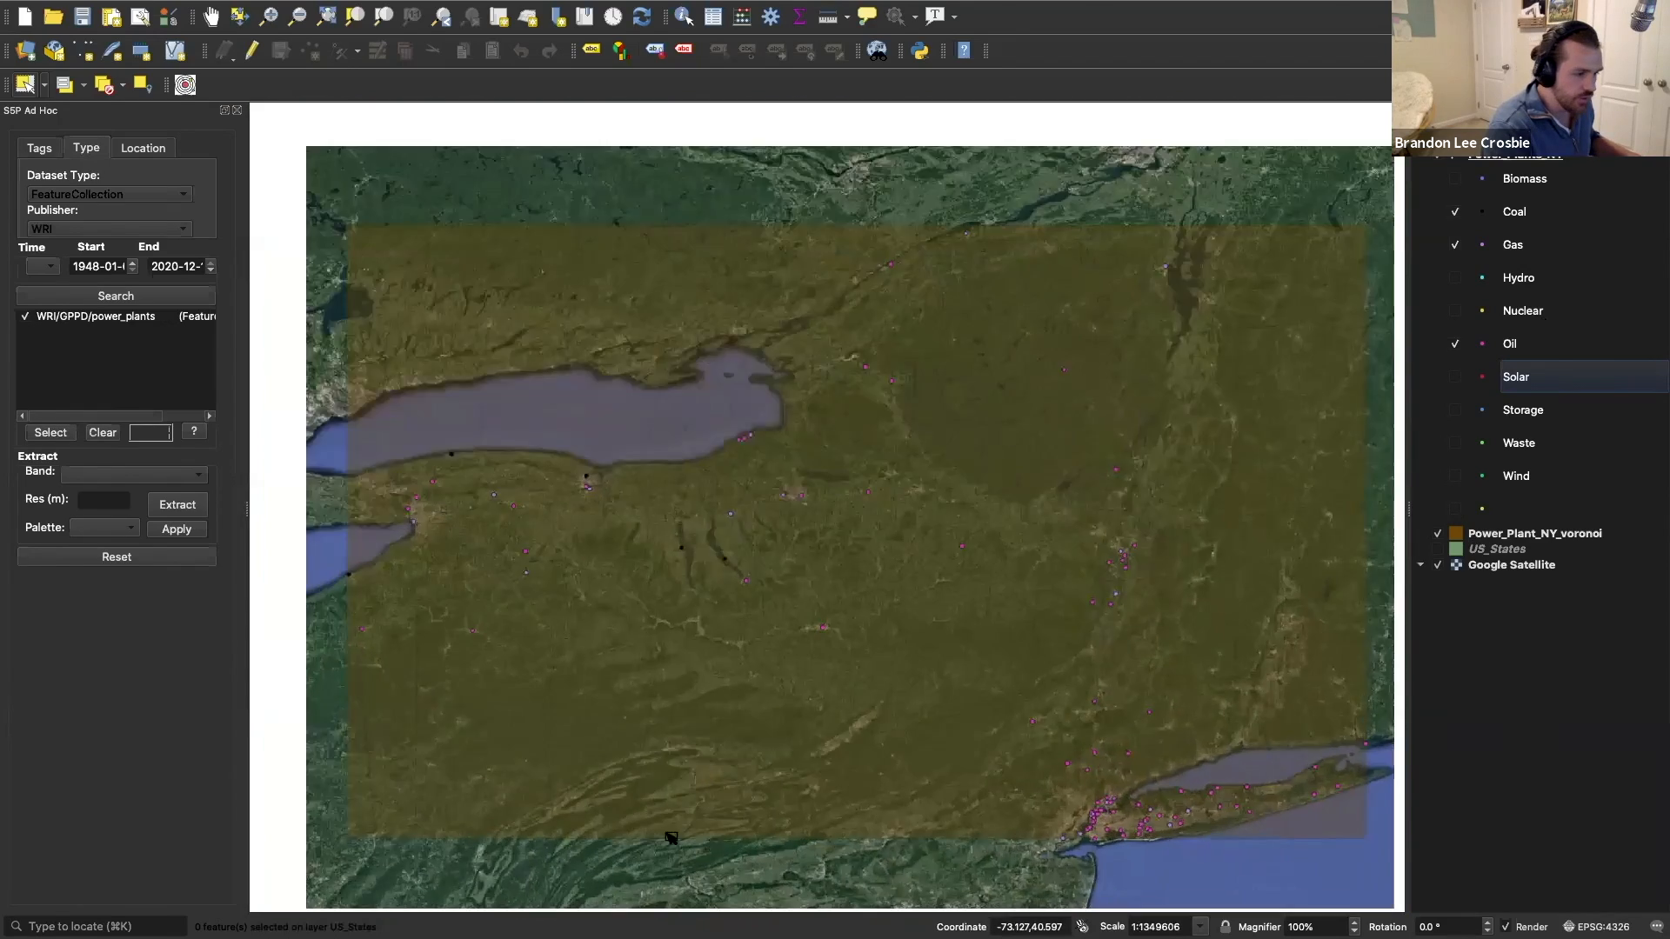
scroll(985, 722, "up", 1)
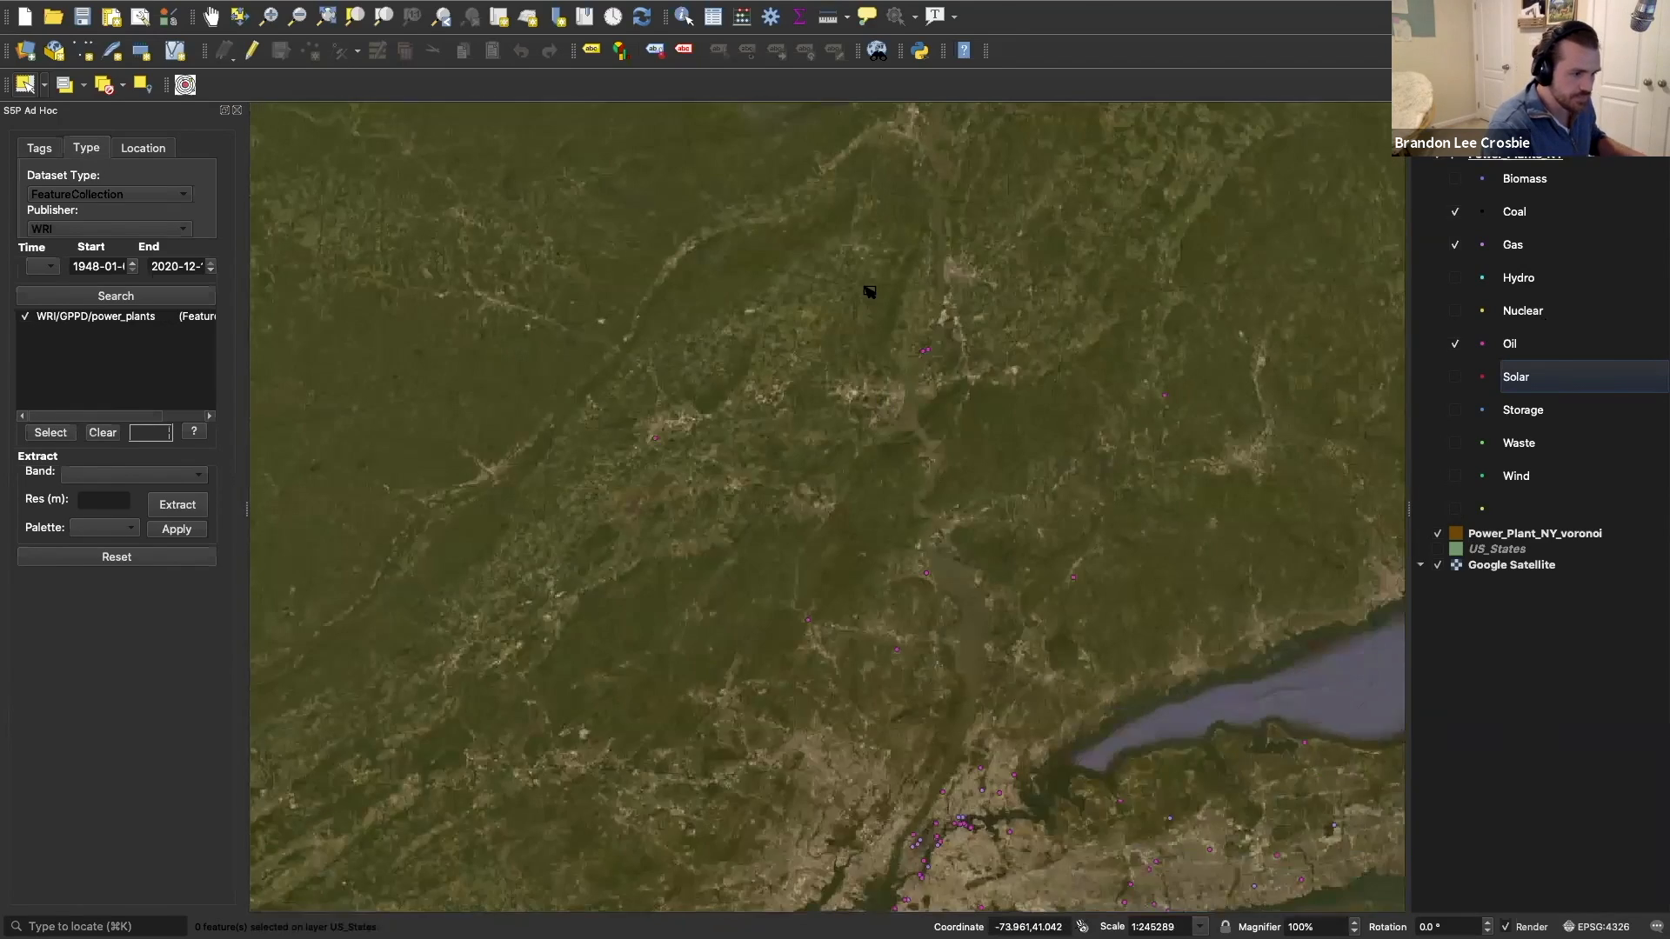
scroll(870, 291, "down", 1)
scroll(1106, 600, "up", 1)
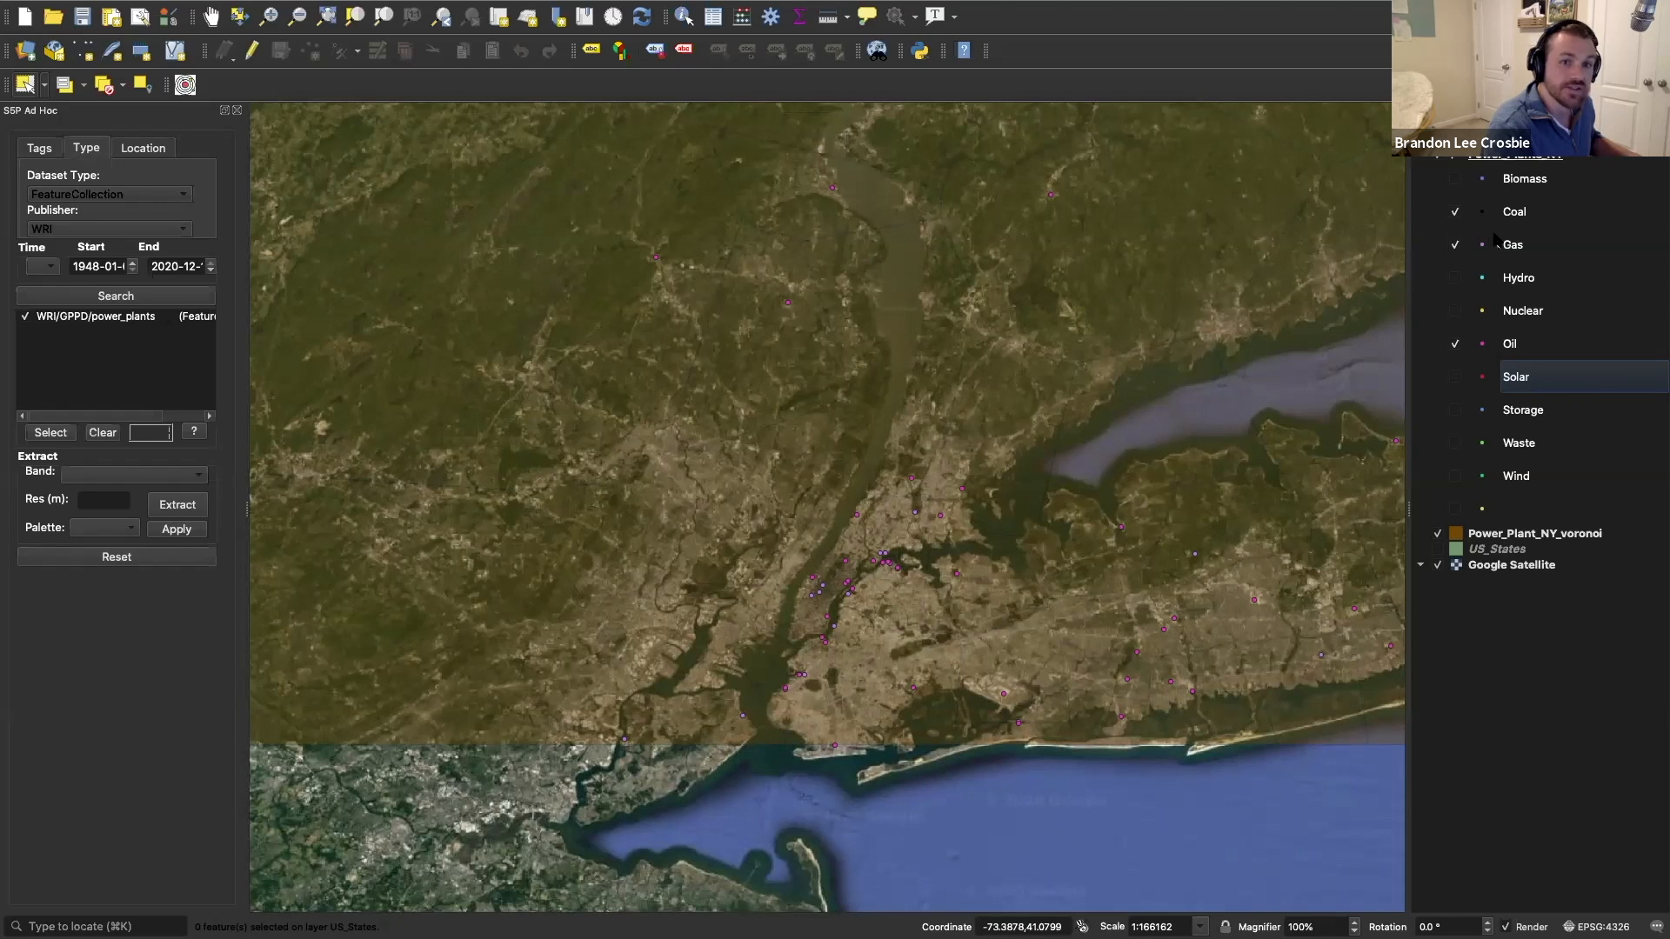
scroll(839, 503, "up", 1)
left_click_drag(673, 339, 1330, 792)
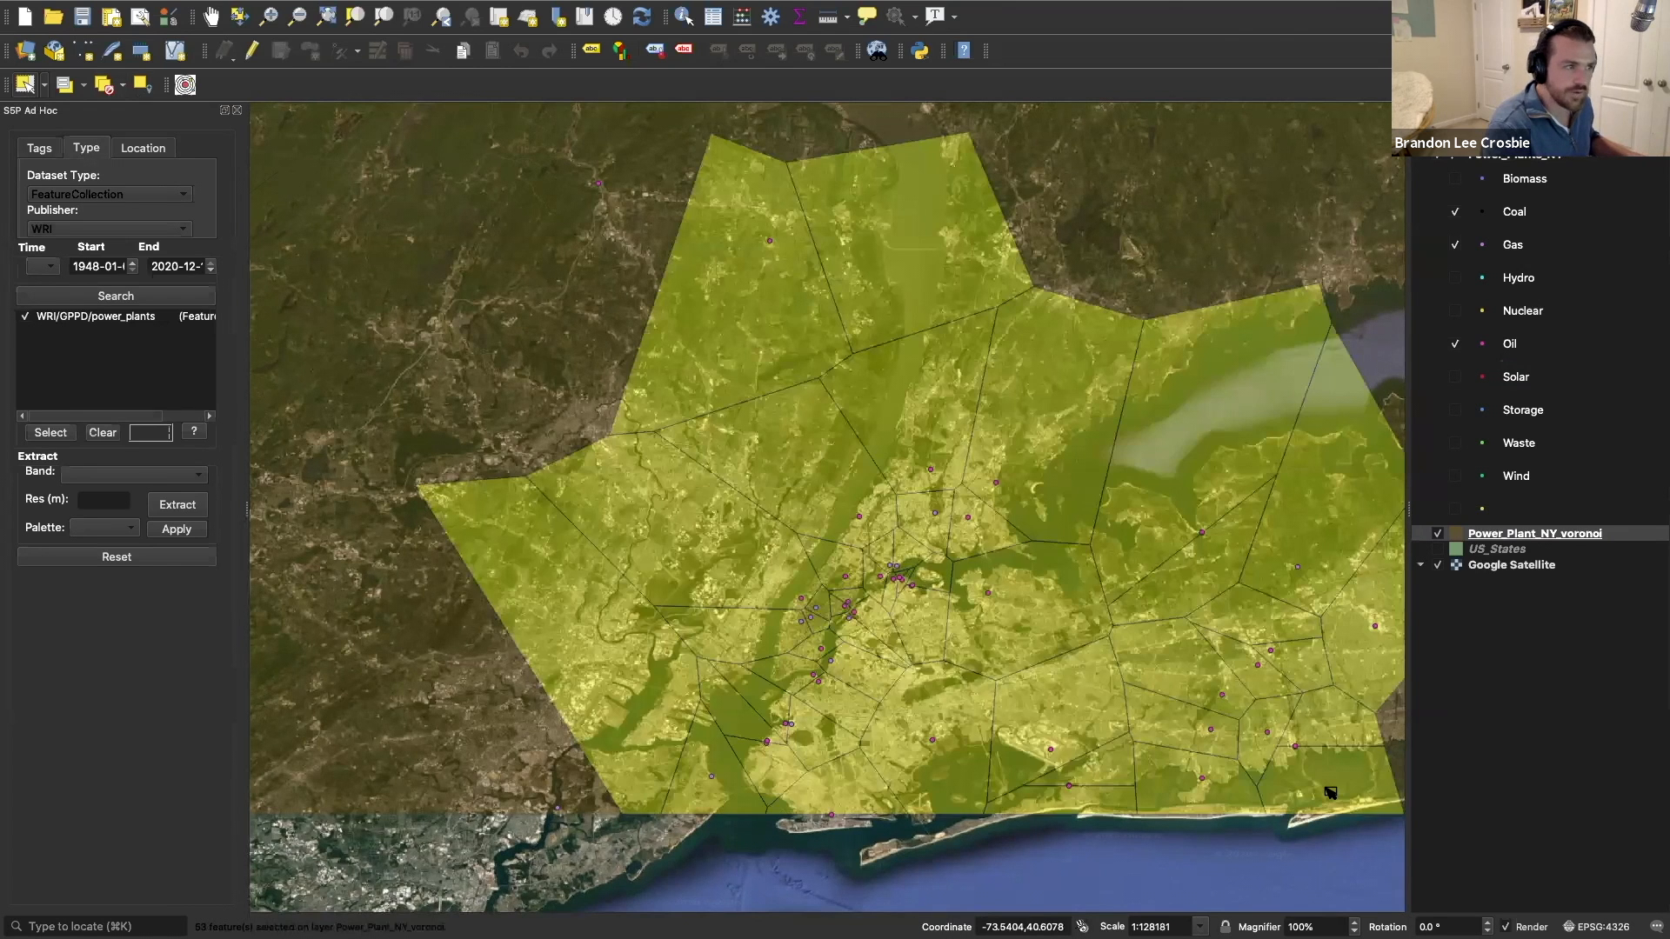
scroll(1265, 659, "down", 1)
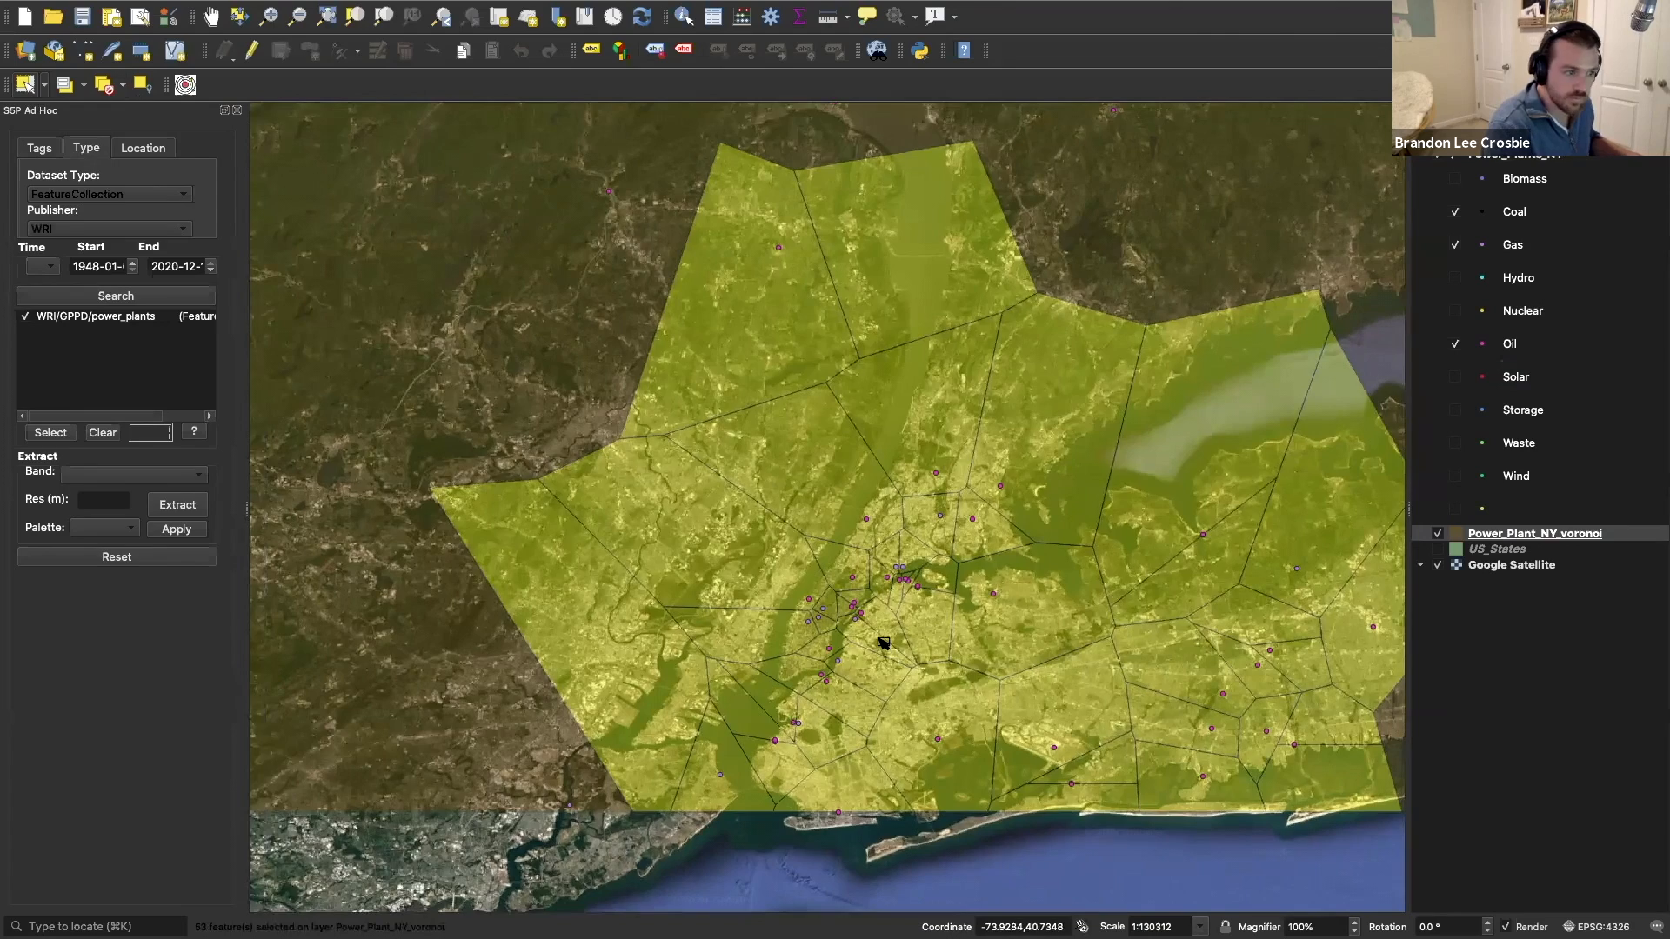
scroll(883, 641, "up", 1)
scroll(950, 639, "down", 2)
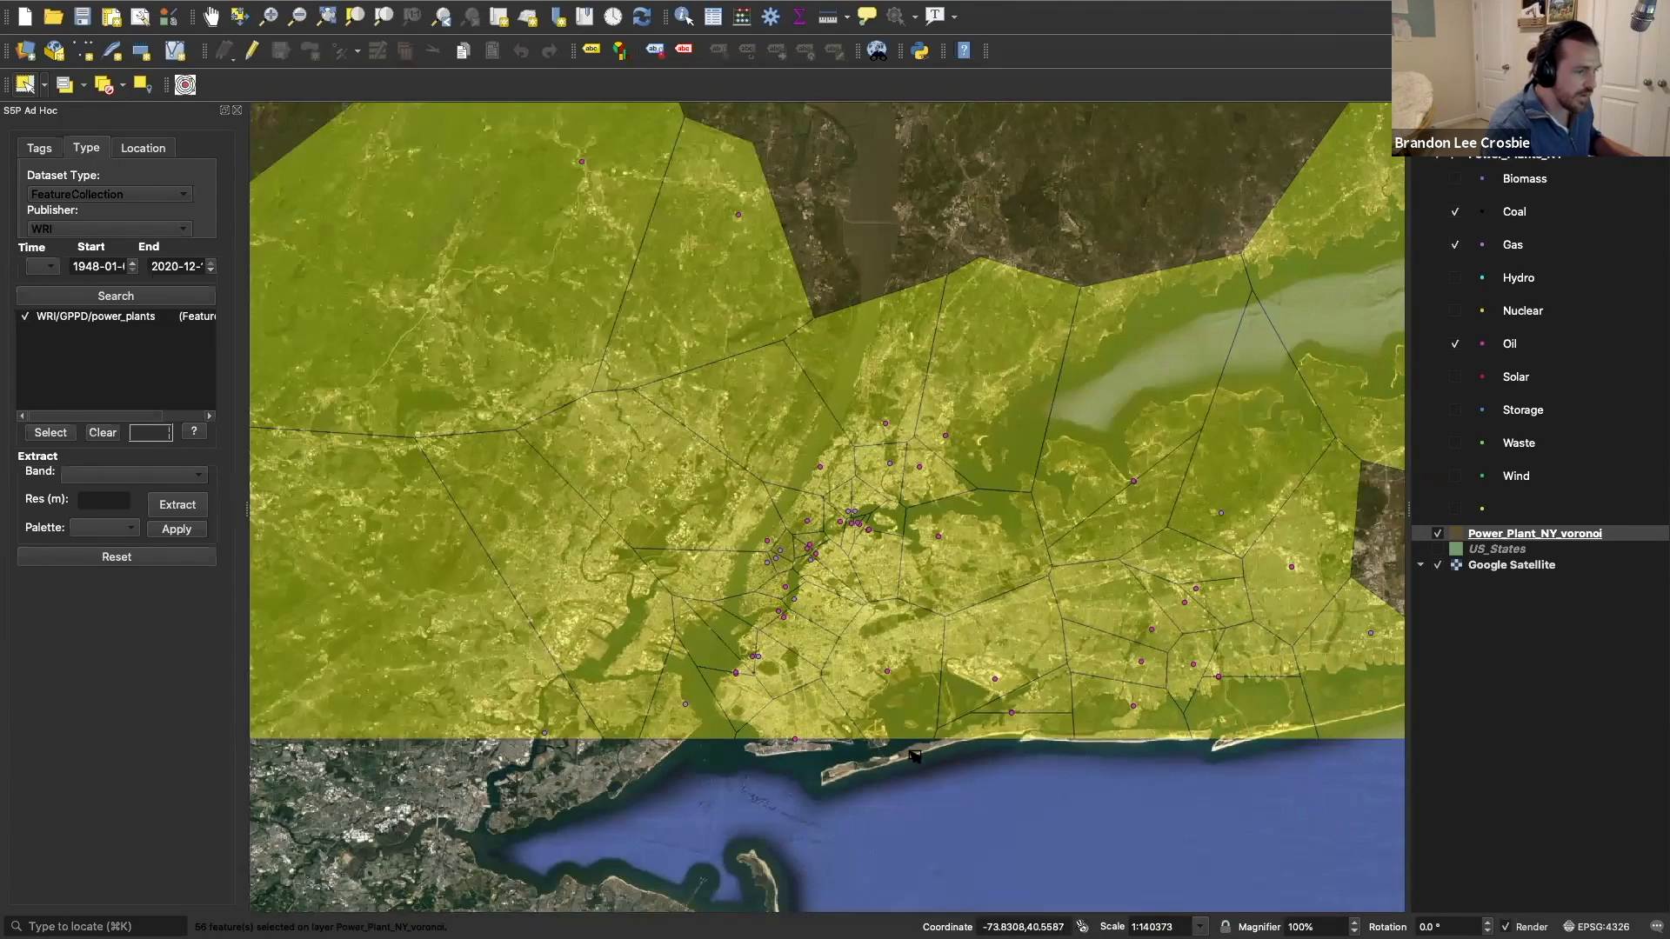